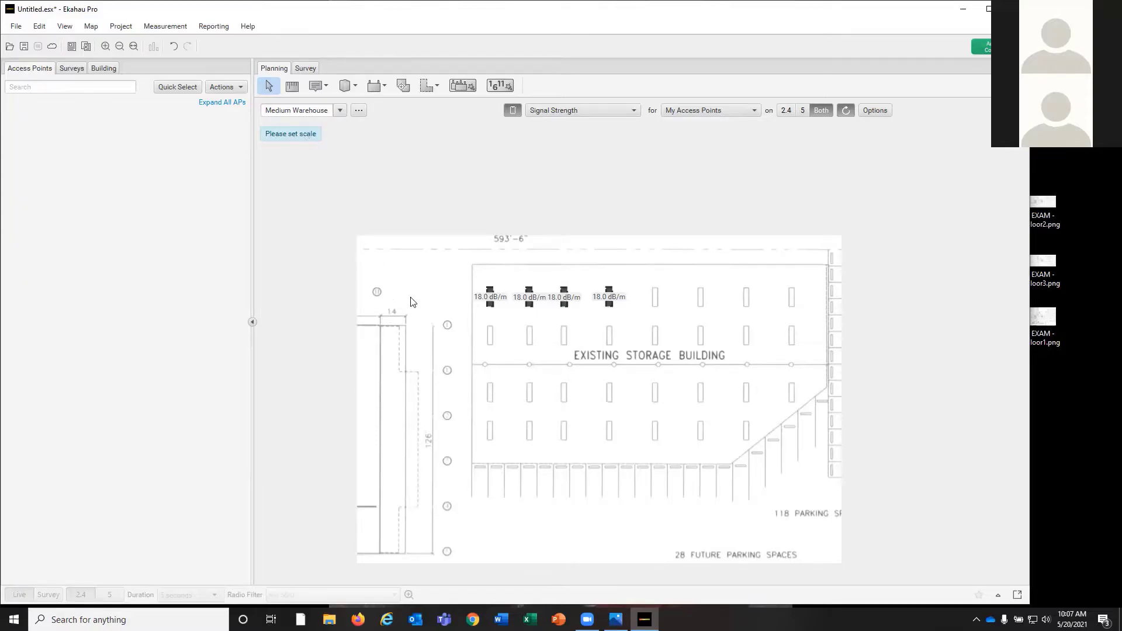
Step: Zoom in on the 126 ft dimension line at the left side of the warehouse plan
scroll(437, 372, up, 2)
scroll(542, 363, down, 3)
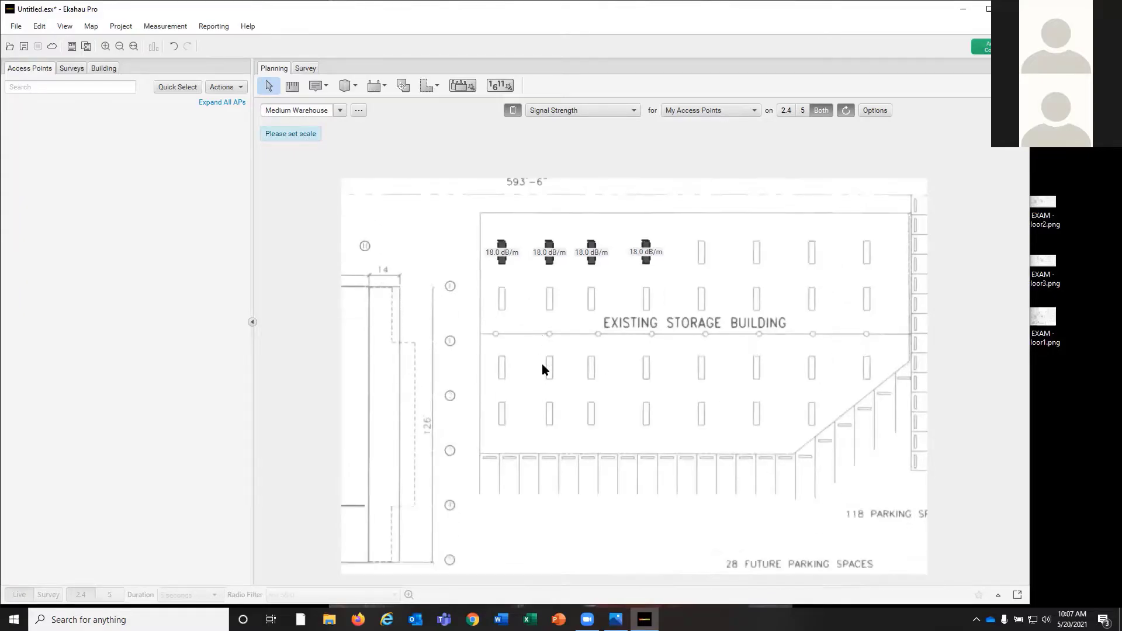
scroll(463, 349, up, 2)
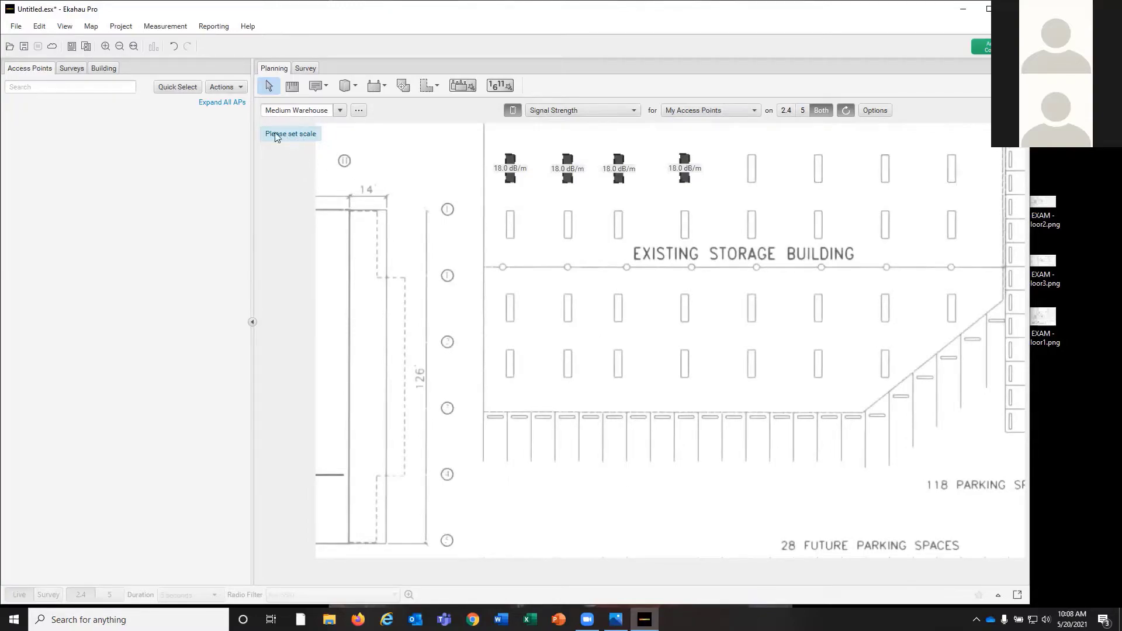
Step: Calibrate the map scale by tracing the 126 ft dimension line and entering 126
click(292, 86)
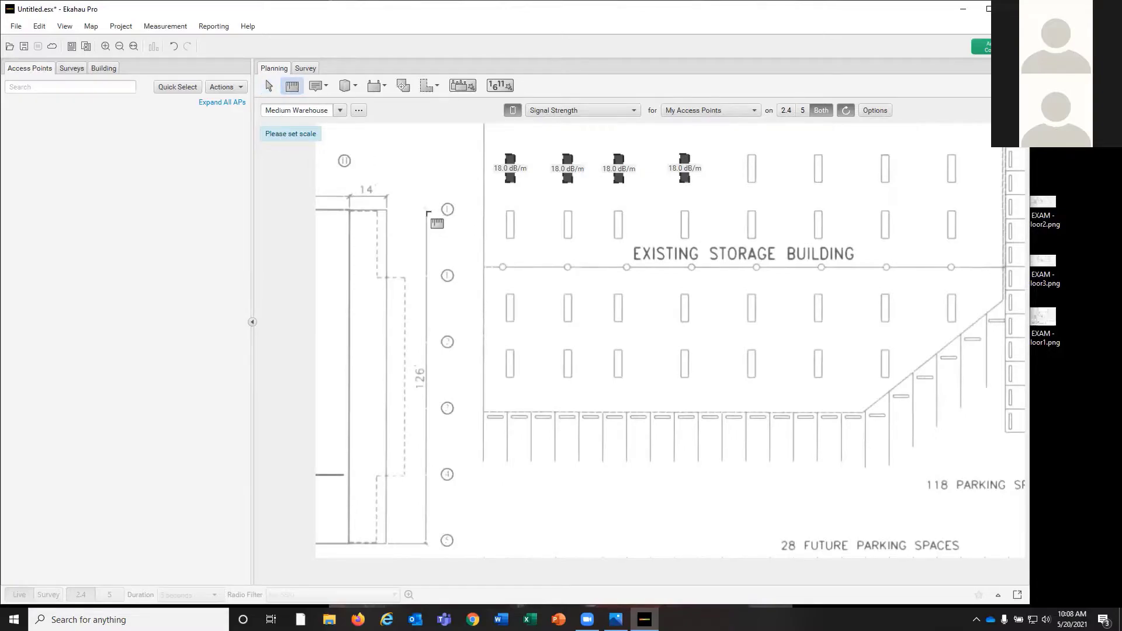
drag(426, 211, 426, 544)
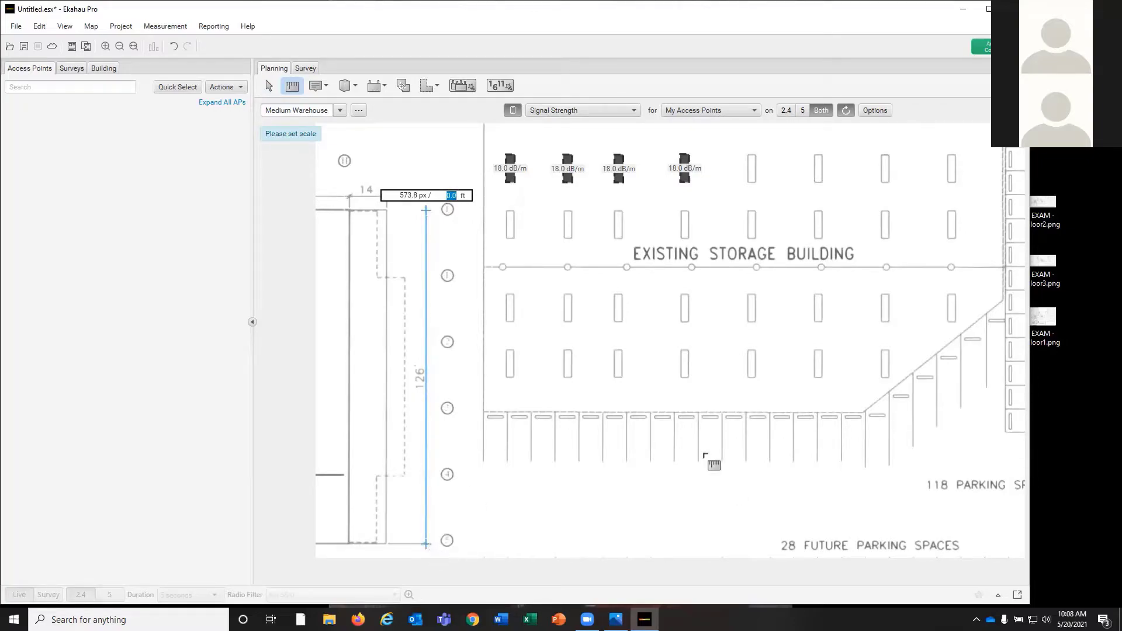
text(126)
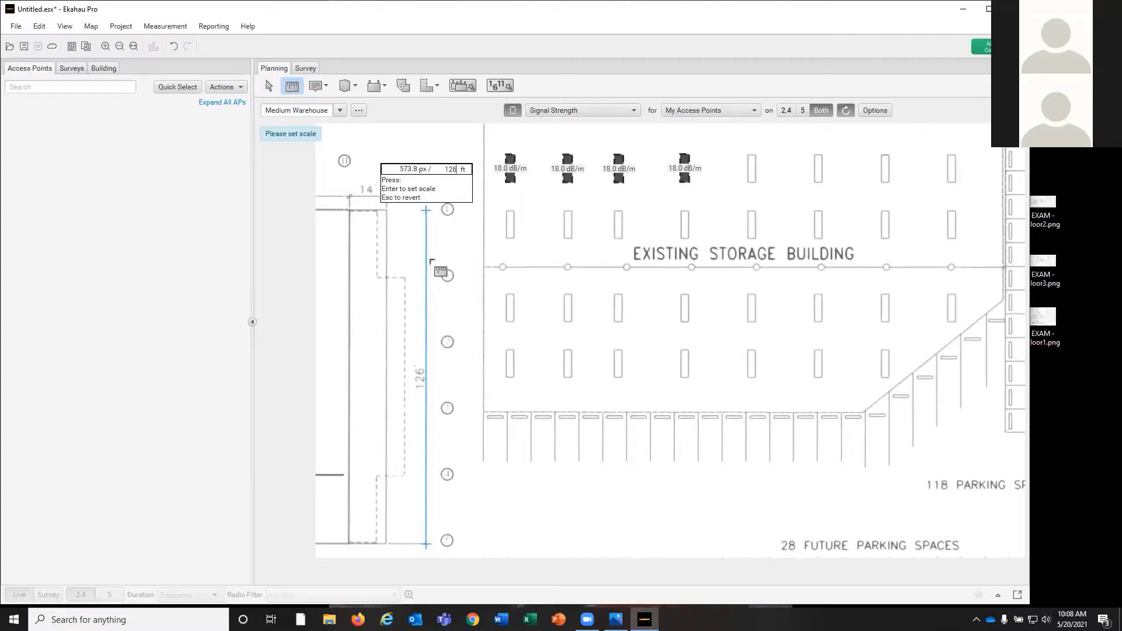
key(Return)
click(268, 87)
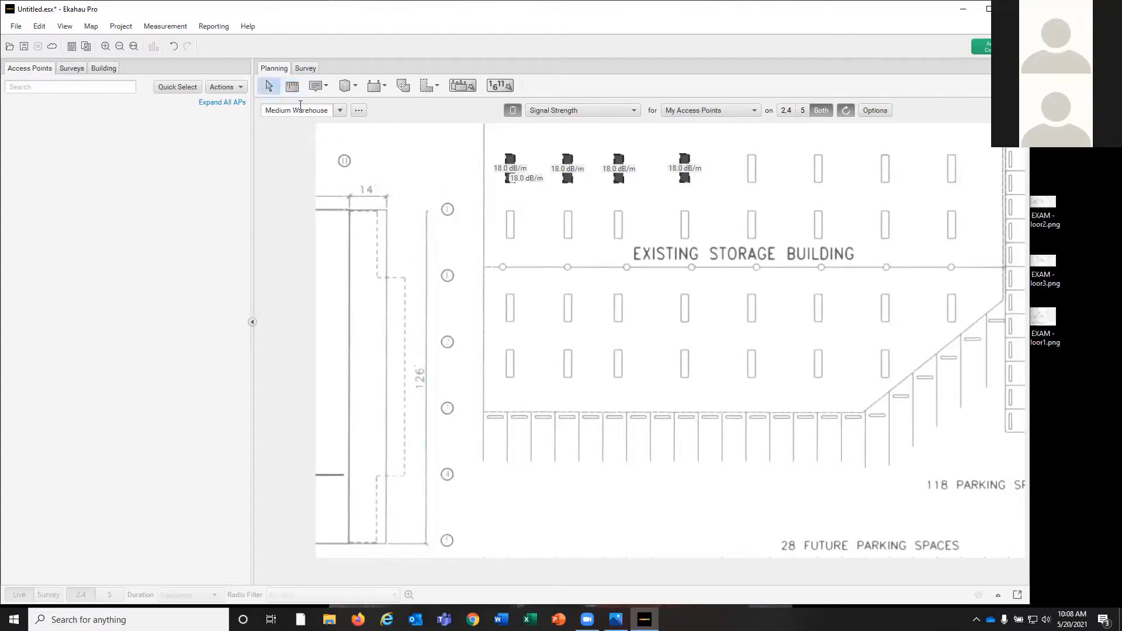
Step: Delete the duplicate rack attenuation area on the first rack
click(508, 180)
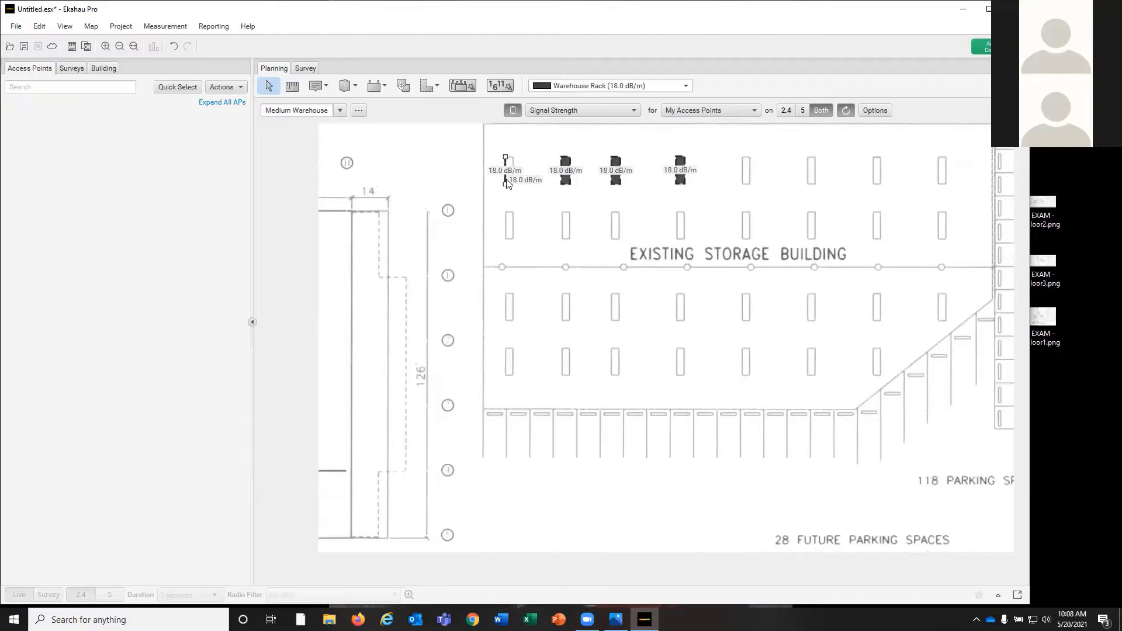
click(477, 197)
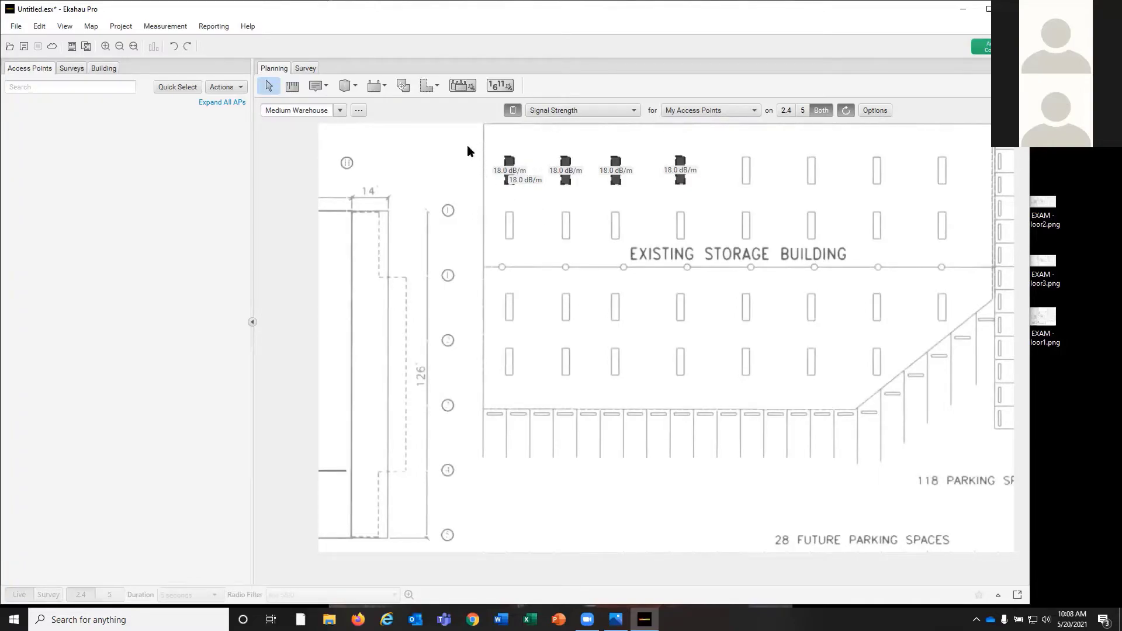
drag(468, 146, 514, 184)
key(Delete)
scroll(500, 205, down, 3)
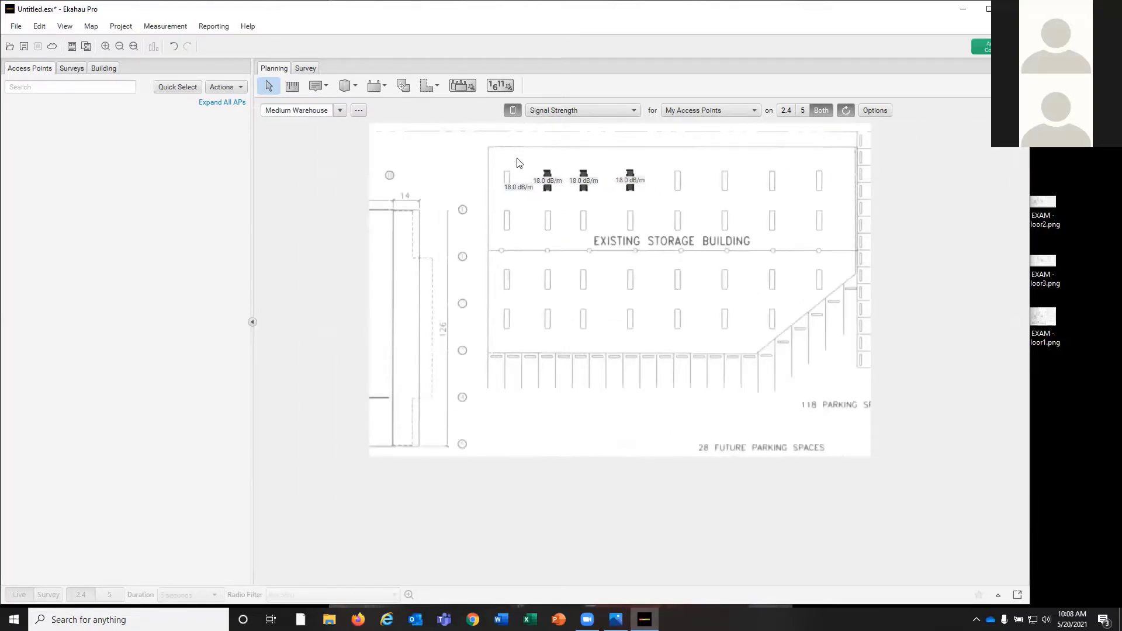
Step: Choose the Wall drawing type with Wall, Concrete (12.0 dB) as the material
click(354, 87)
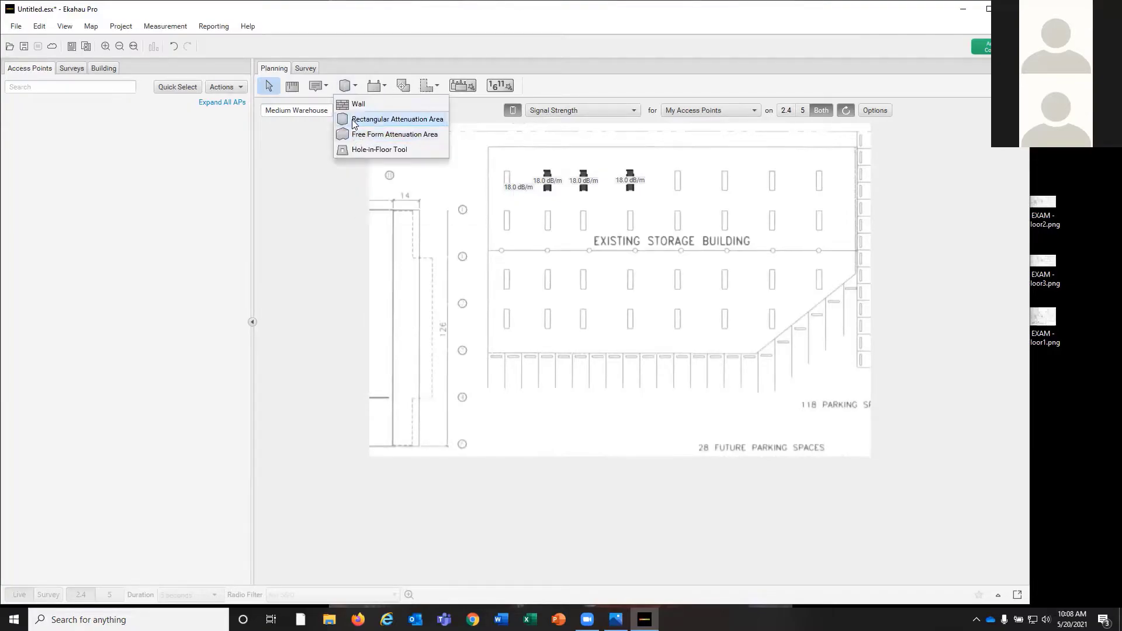
click(380, 119)
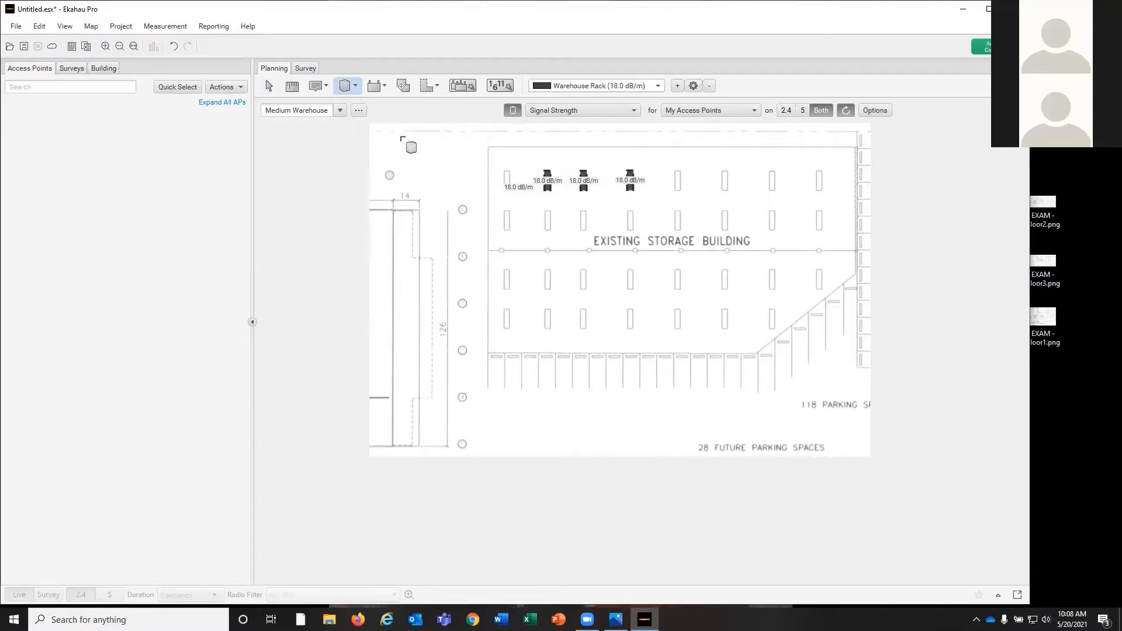
click(355, 87)
click(356, 104)
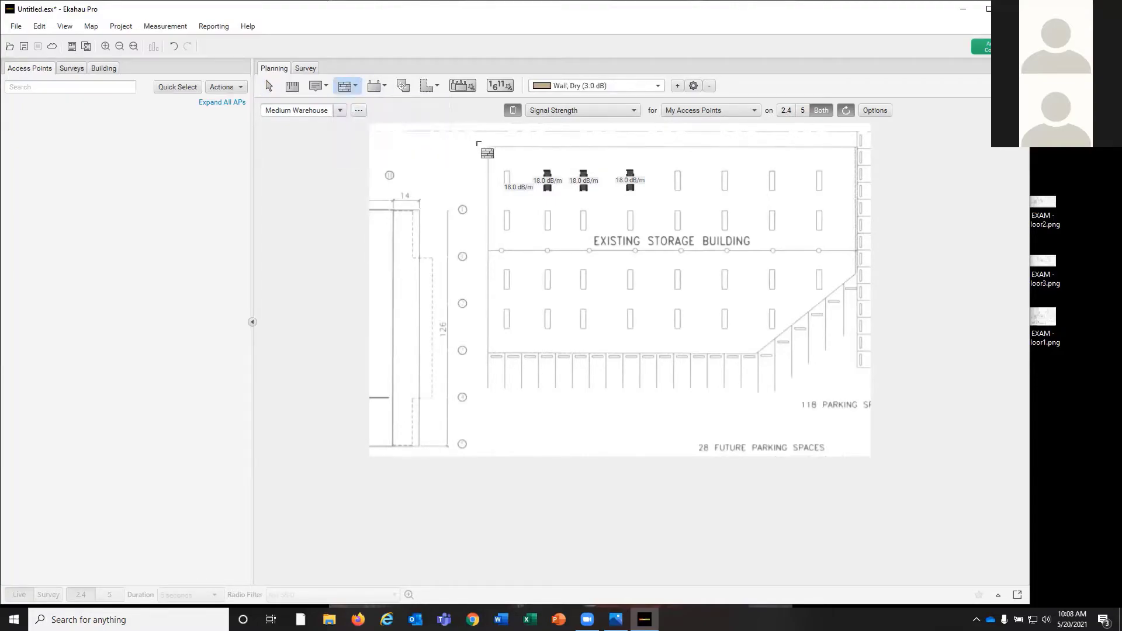
click(659, 87)
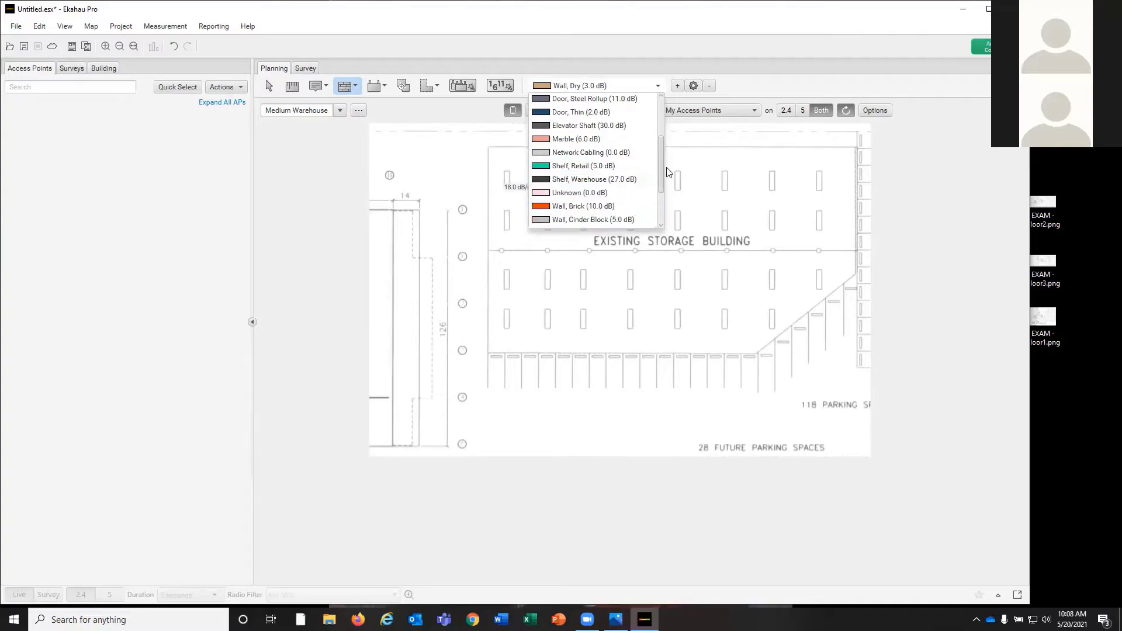
drag(659, 166, 660, 199)
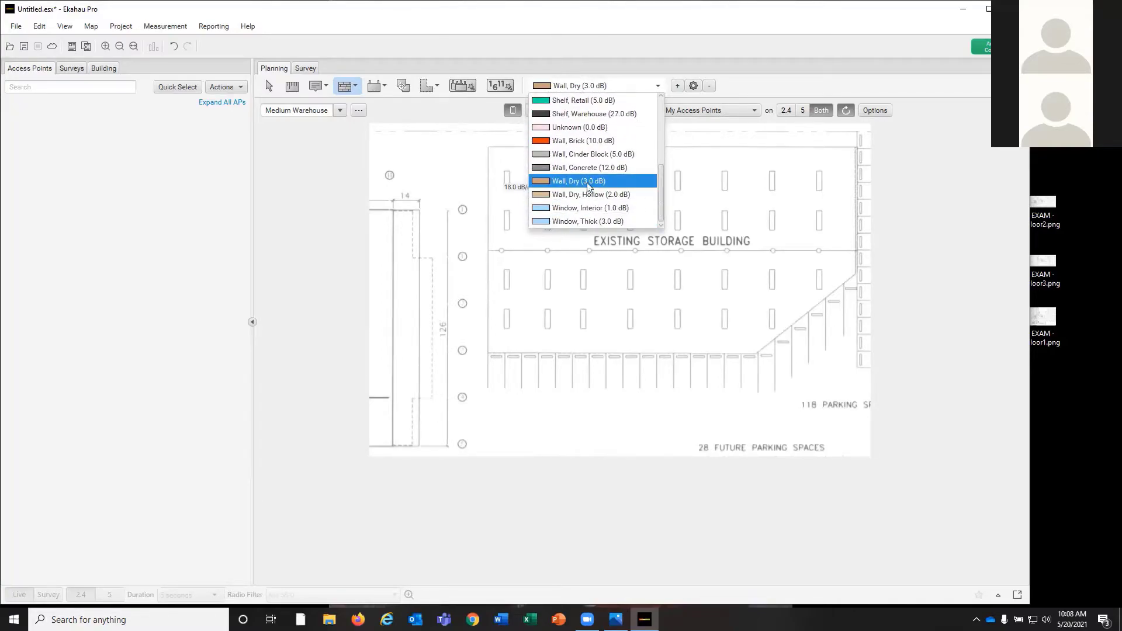
click(579, 168)
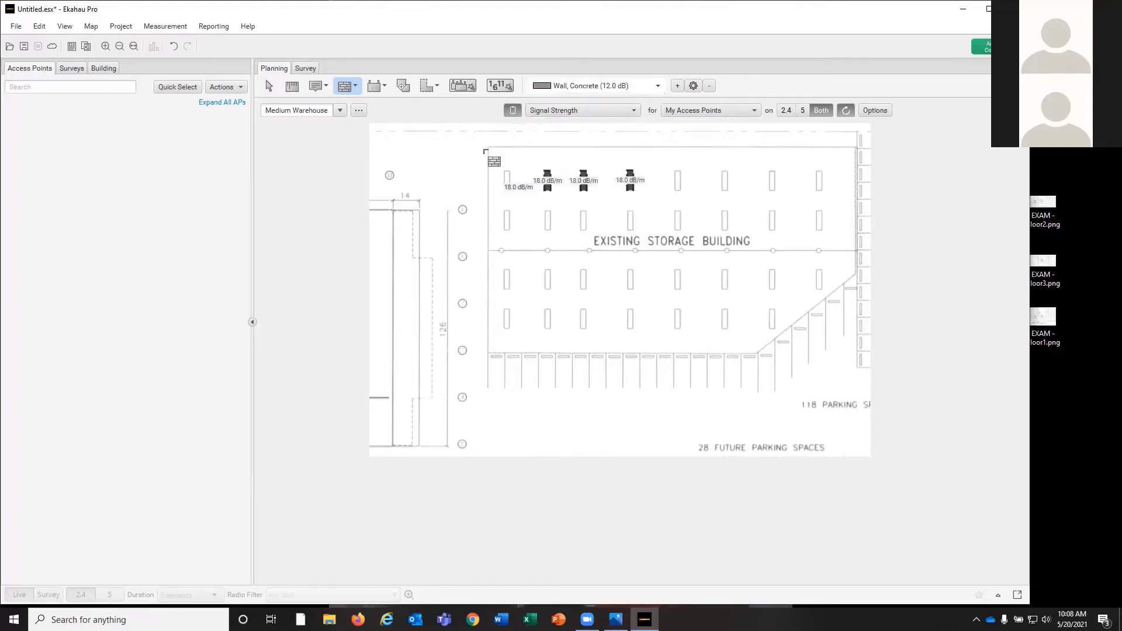
Step: Draw 12.0 dB concrete walls along all building edges, including the diagonal corner wall
click(490, 149)
click(861, 147)
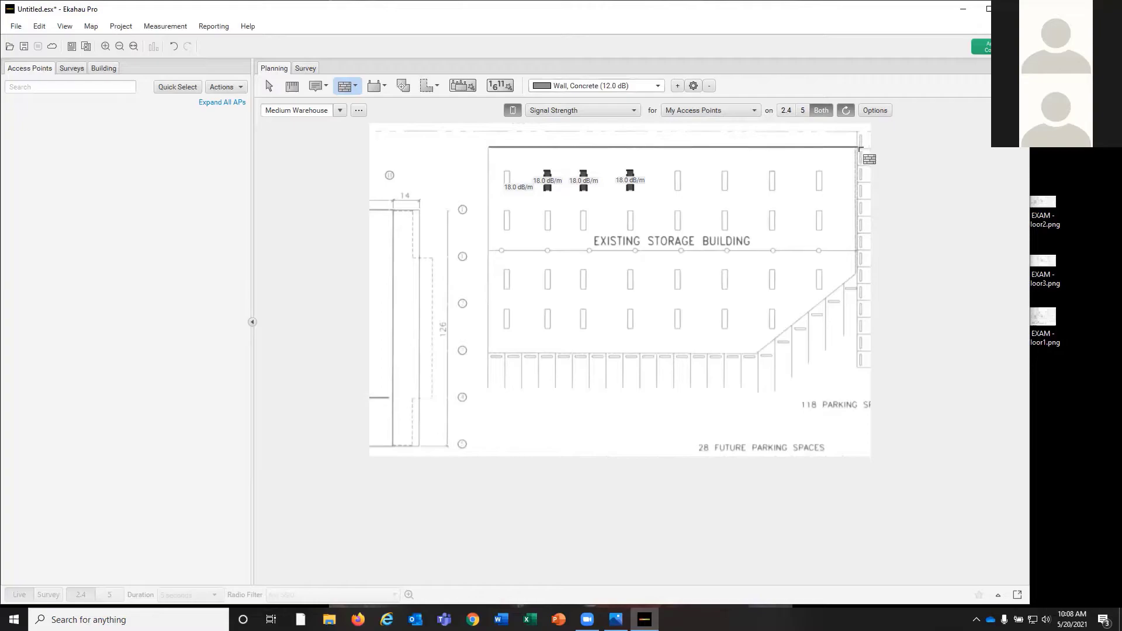
click(858, 274)
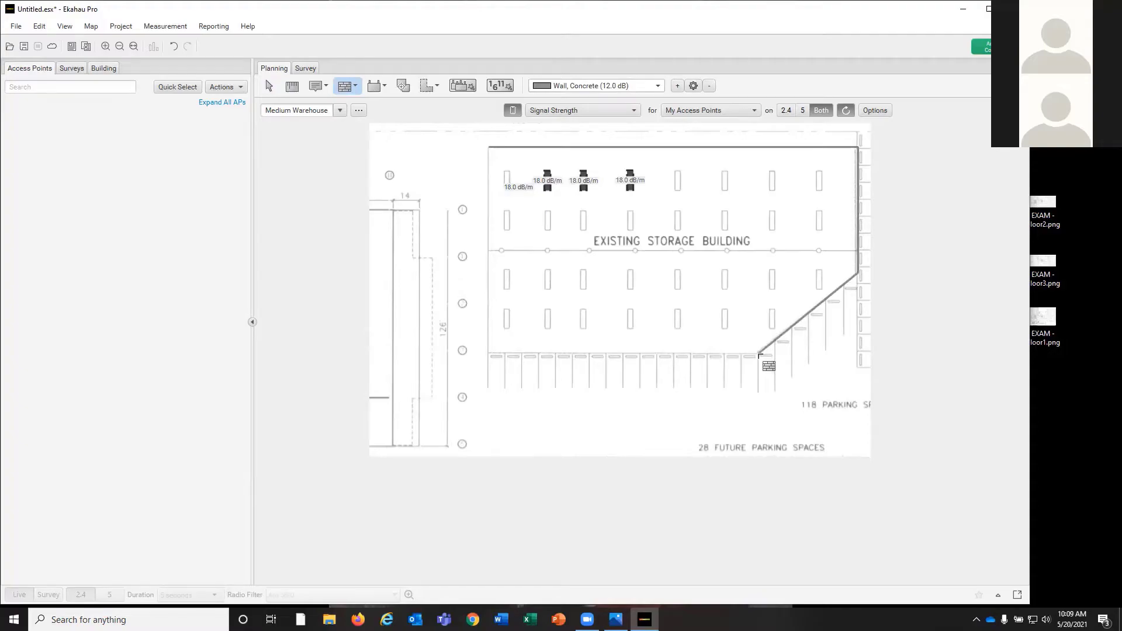
click(759, 354)
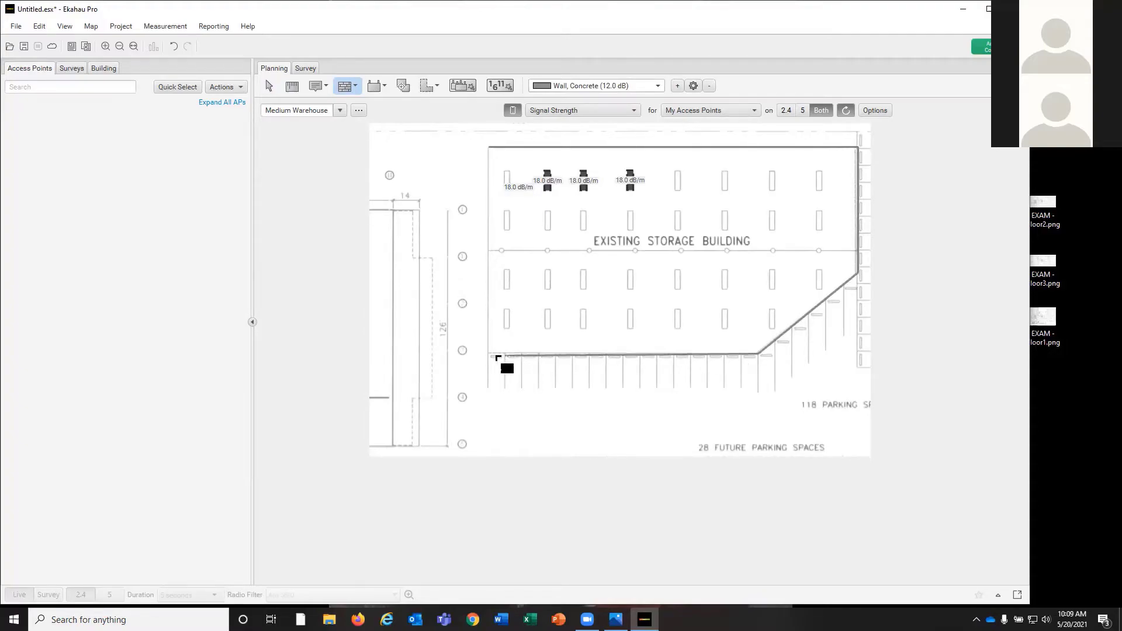
double_click(489, 354)
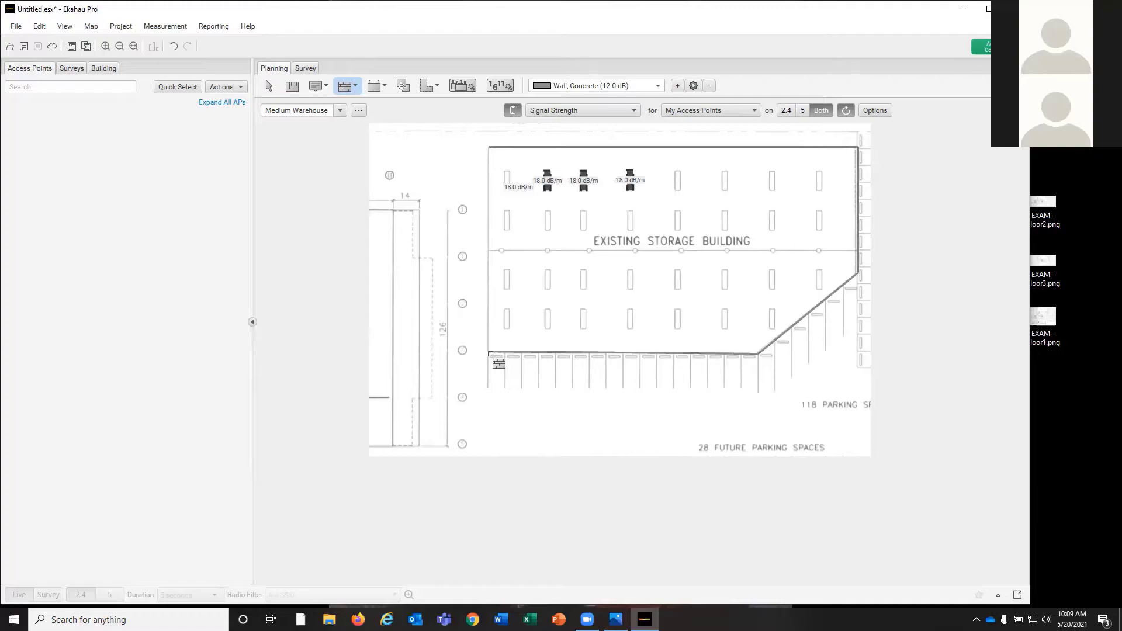
click(489, 354)
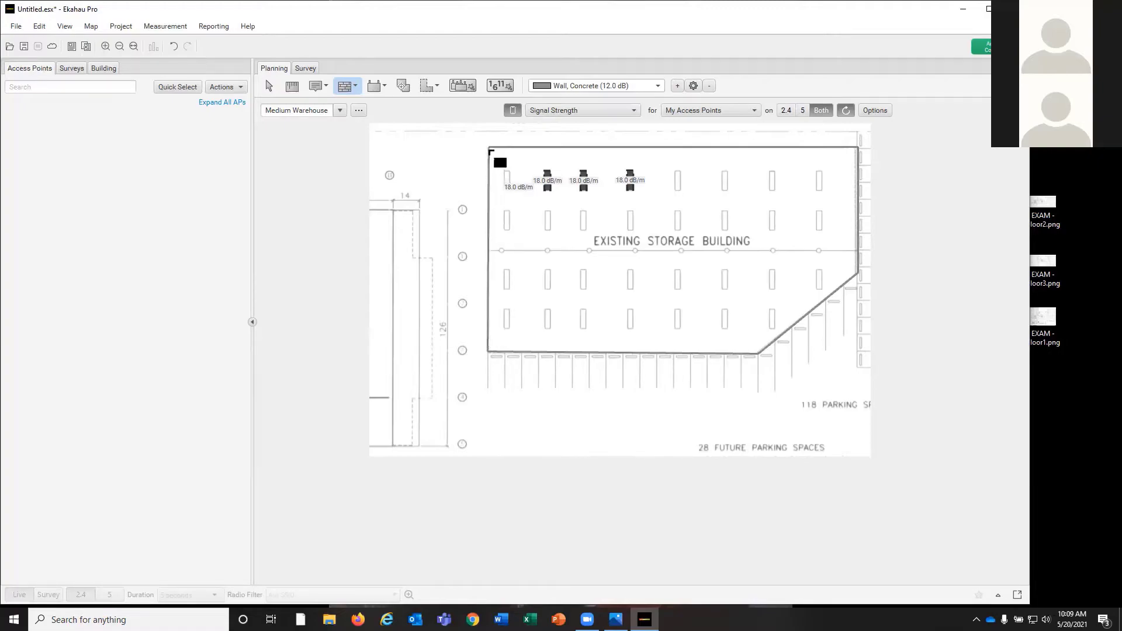
double_click(490, 150)
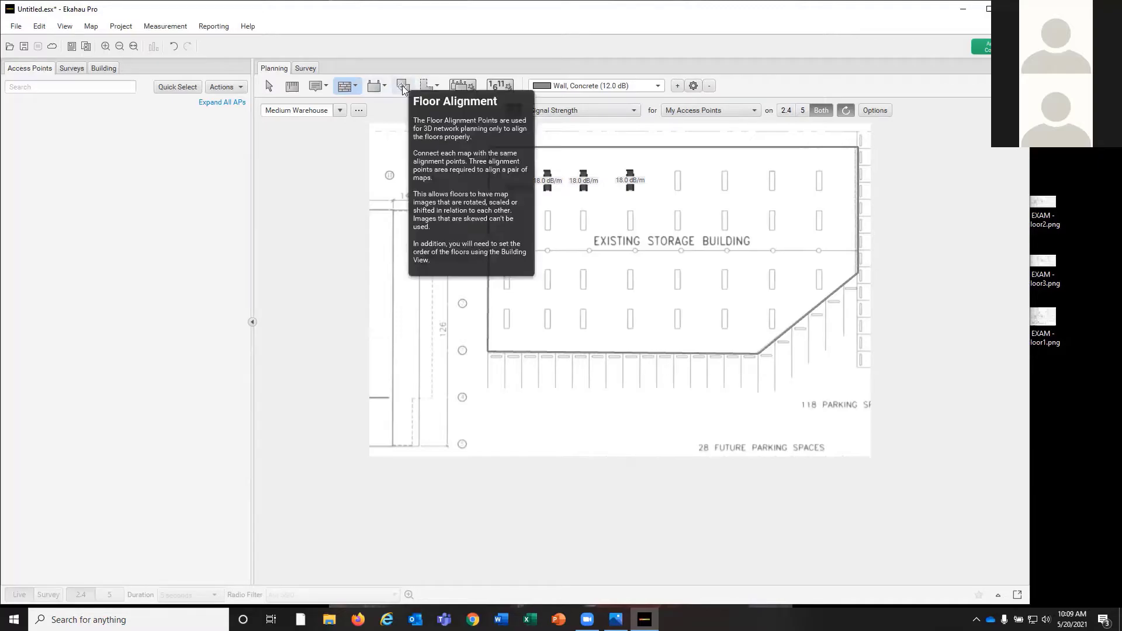
click(354, 88)
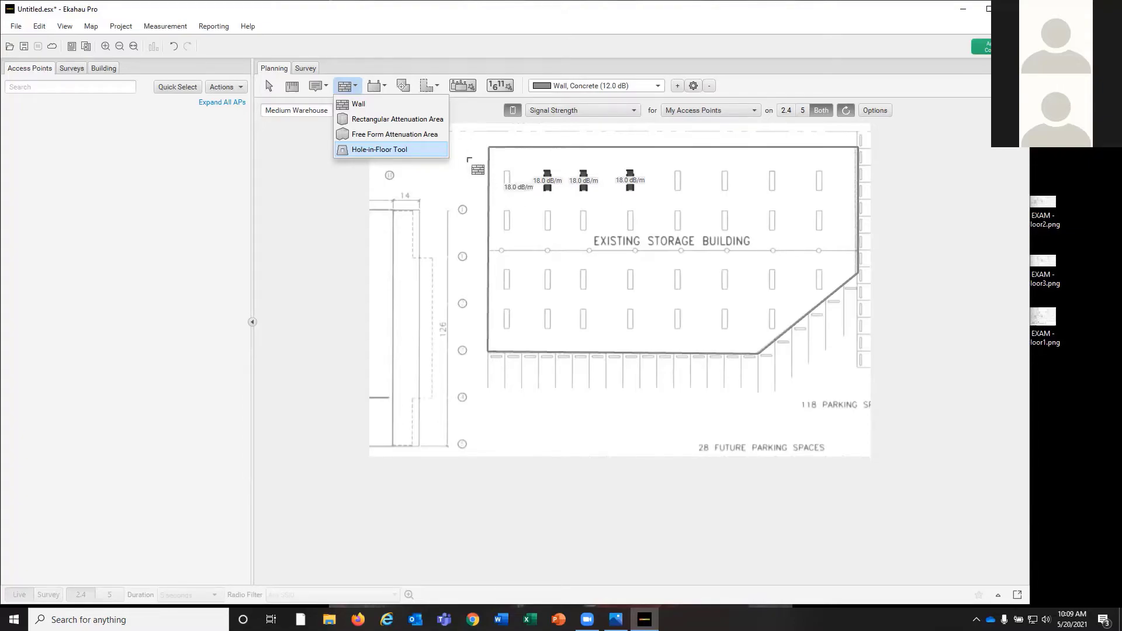
Step: Switch to drawing rectangular Warehouse Rack areas and zoom in on the top-left racks
click(352, 87)
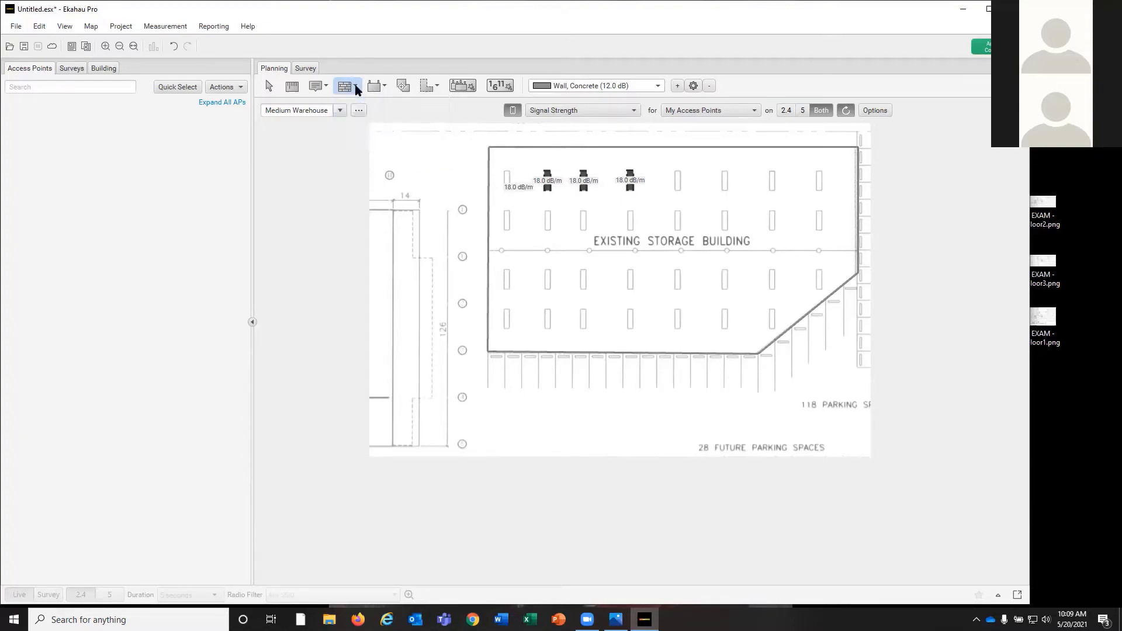
click(357, 88)
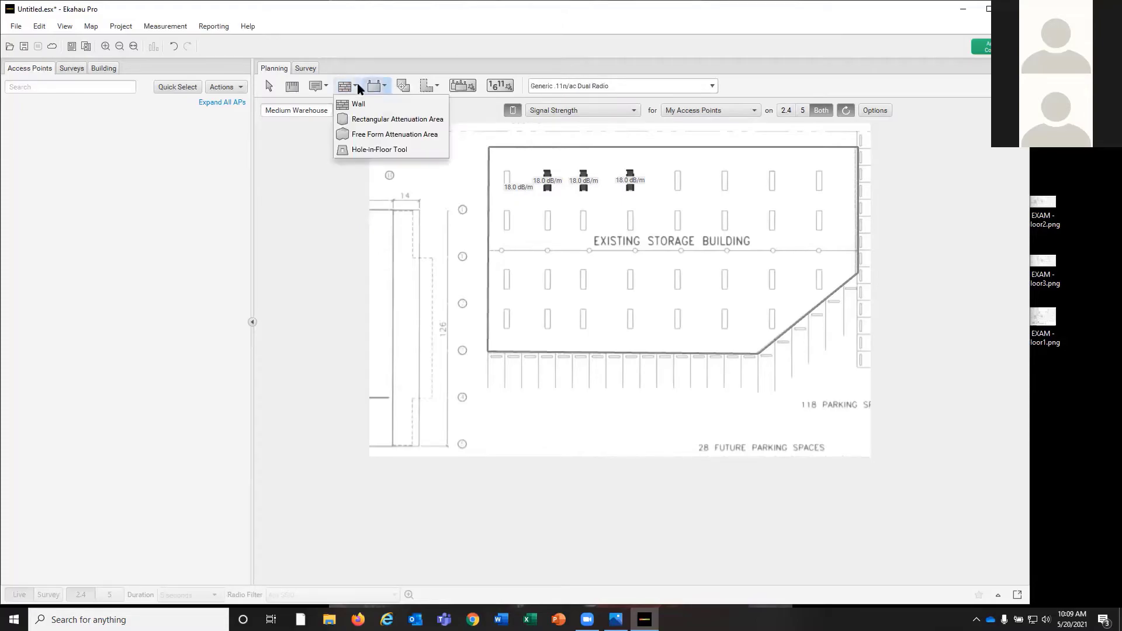
click(351, 121)
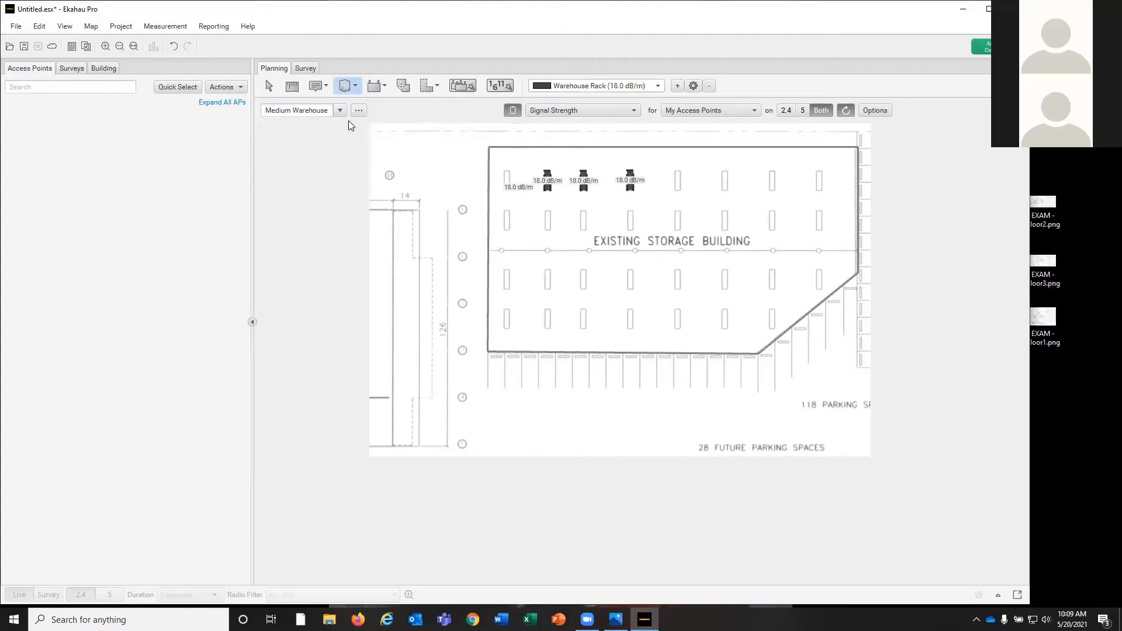
click(355, 86)
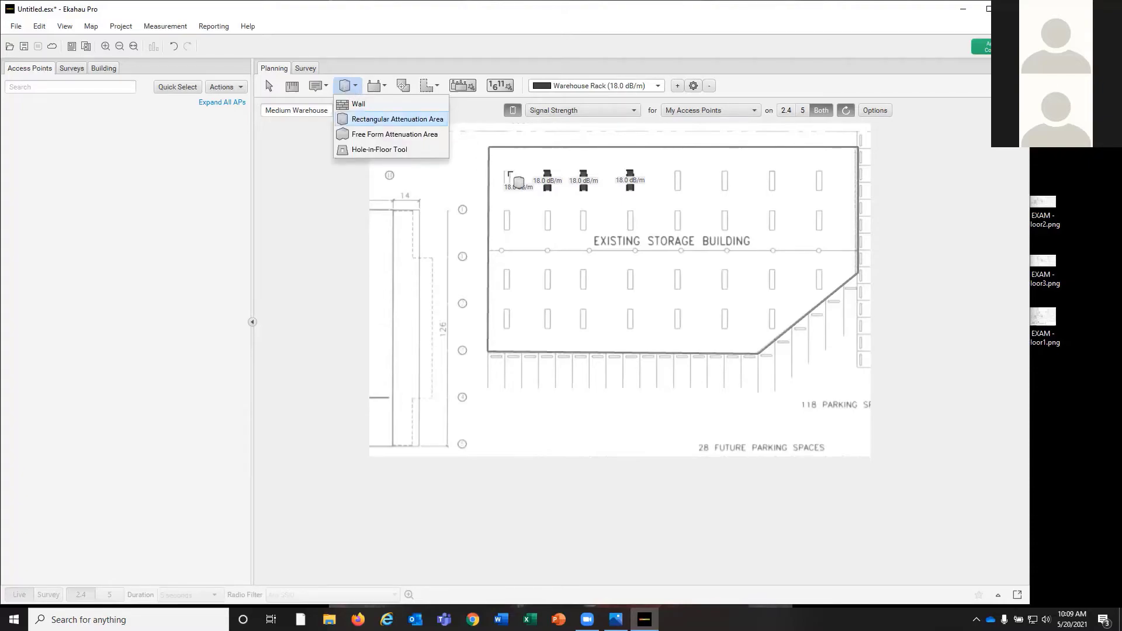
scroll(509, 173, up, 5)
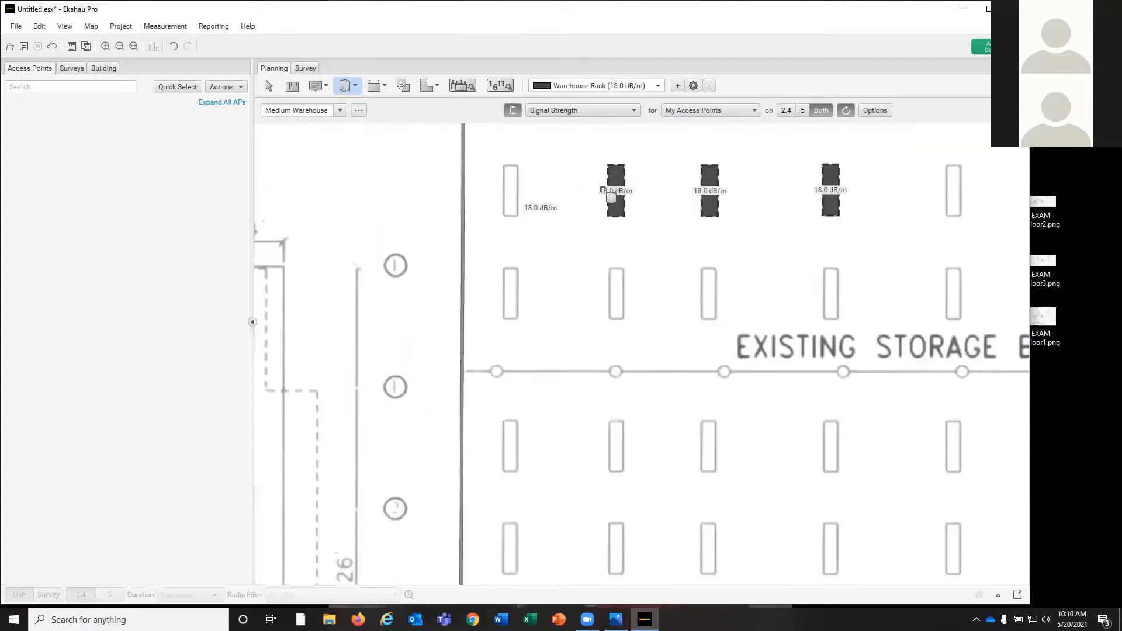
Step: Copy the second top-row rack area and paste a copy over the first top-row rack
click(269, 86)
click(610, 175)
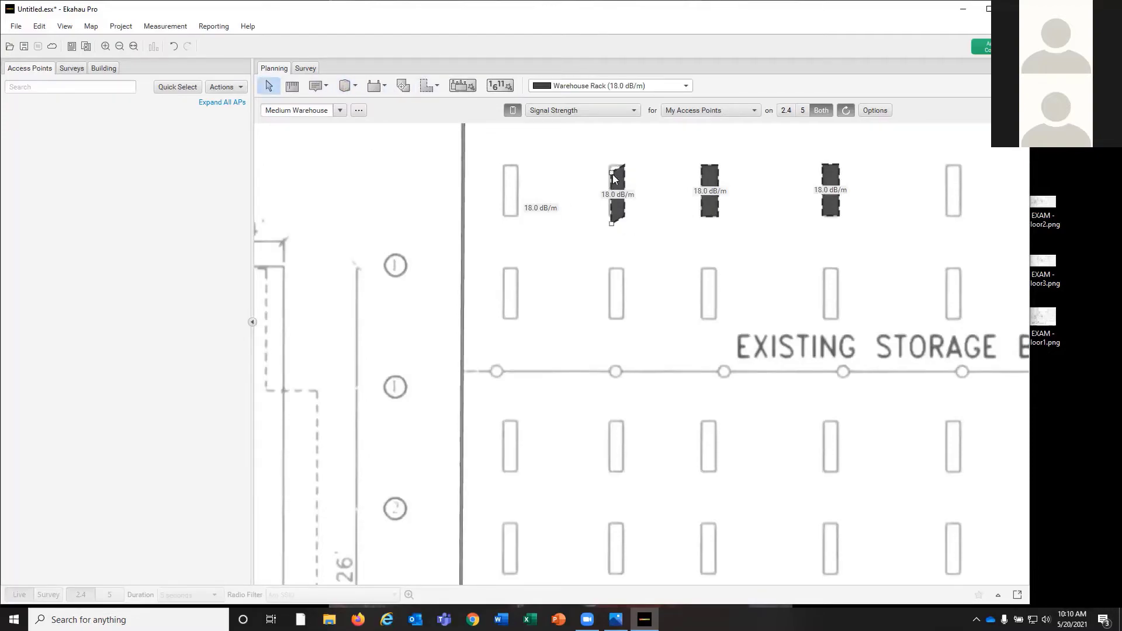
key(ctrl+z)
right_click(619, 182)
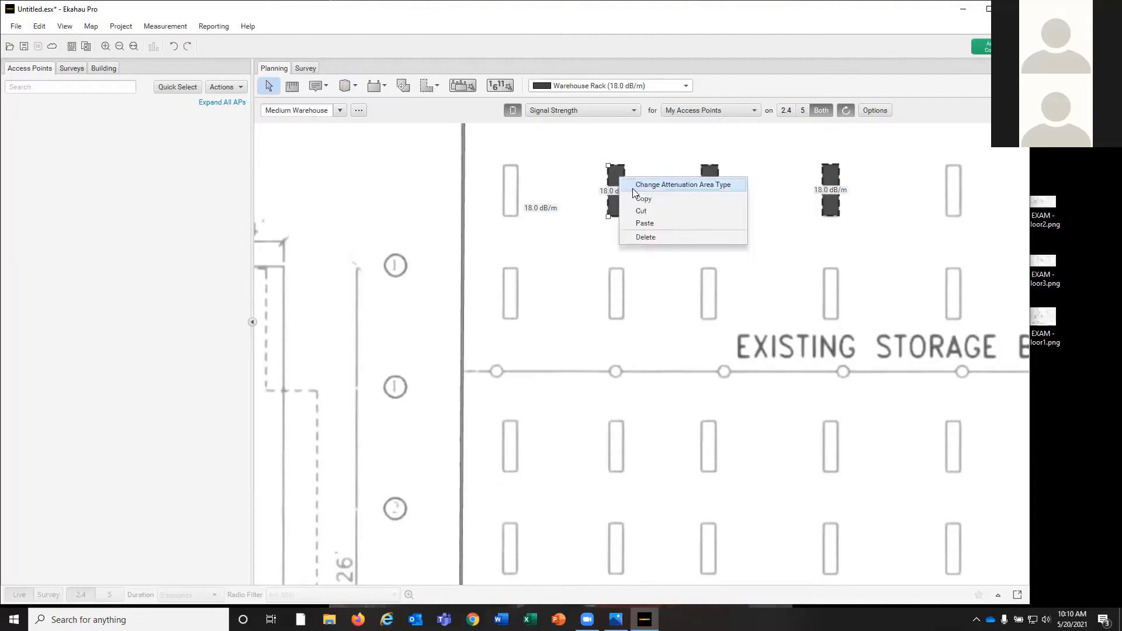
click(643, 198)
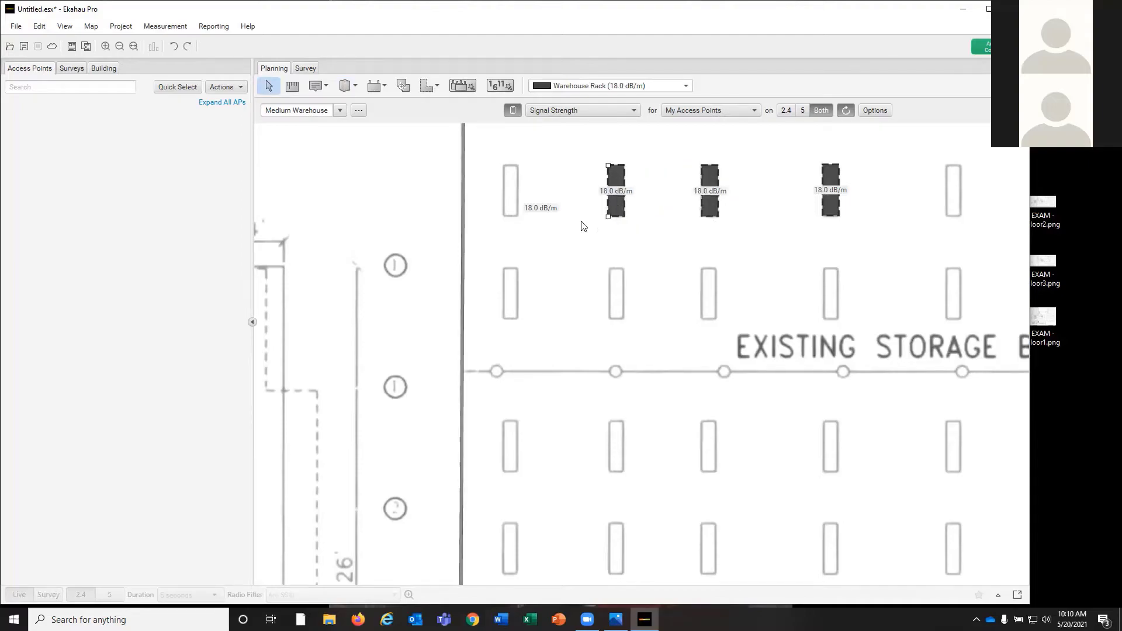
right_click(579, 223)
click(585, 270)
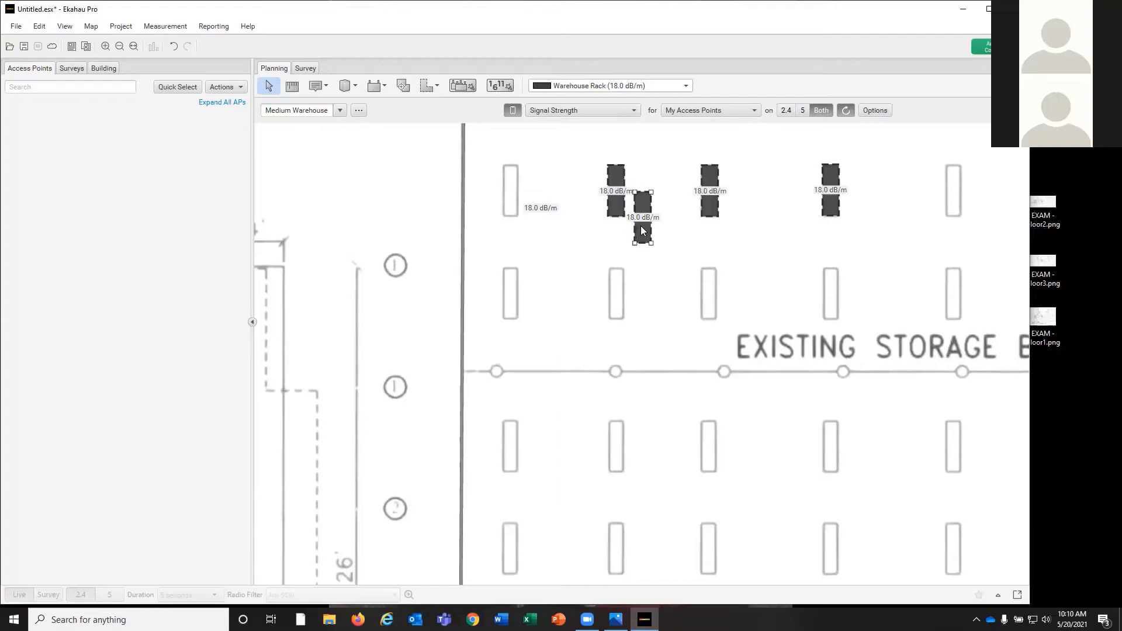
drag(643, 230, 511, 204)
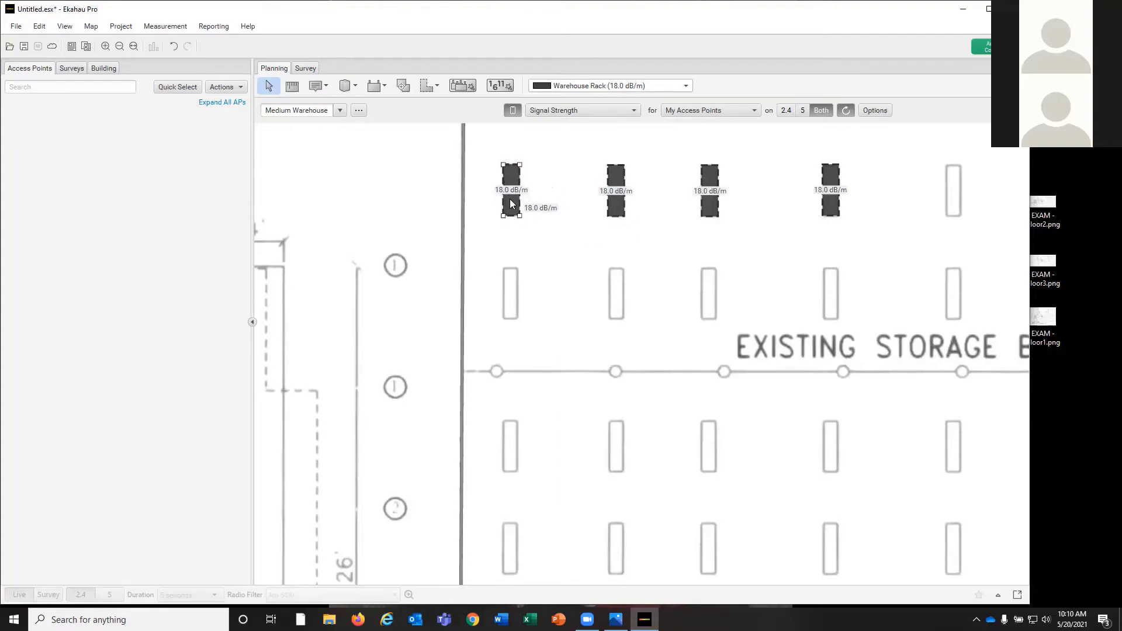
Step: Paste three more rack area copies onto the first three second-row racks
right_click(575, 229)
click(605, 260)
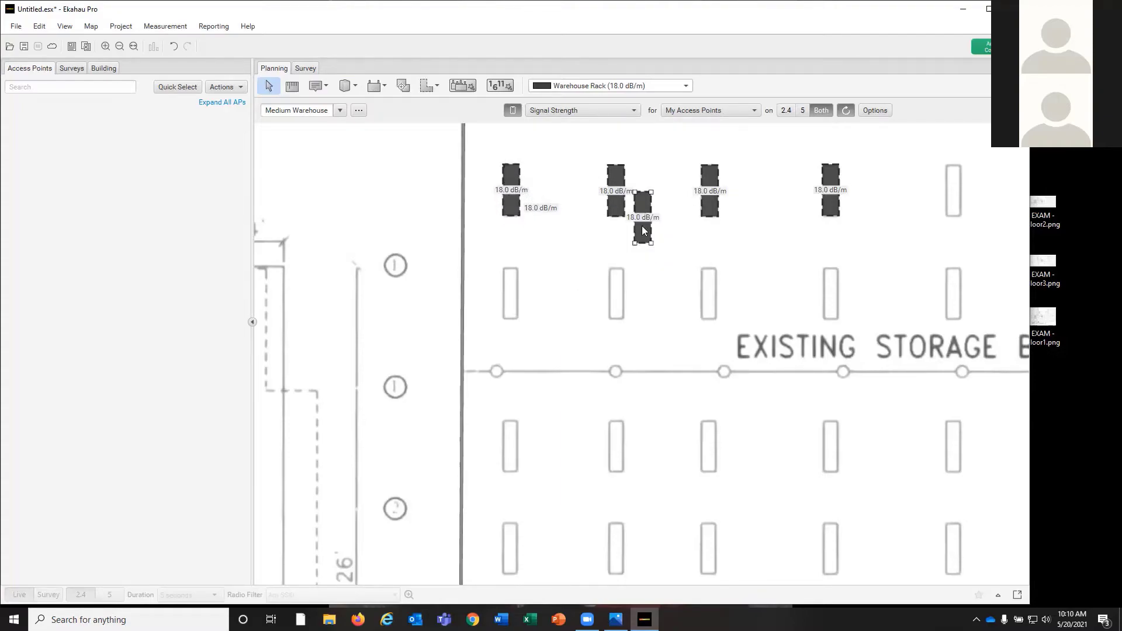
drag(642, 230, 511, 307)
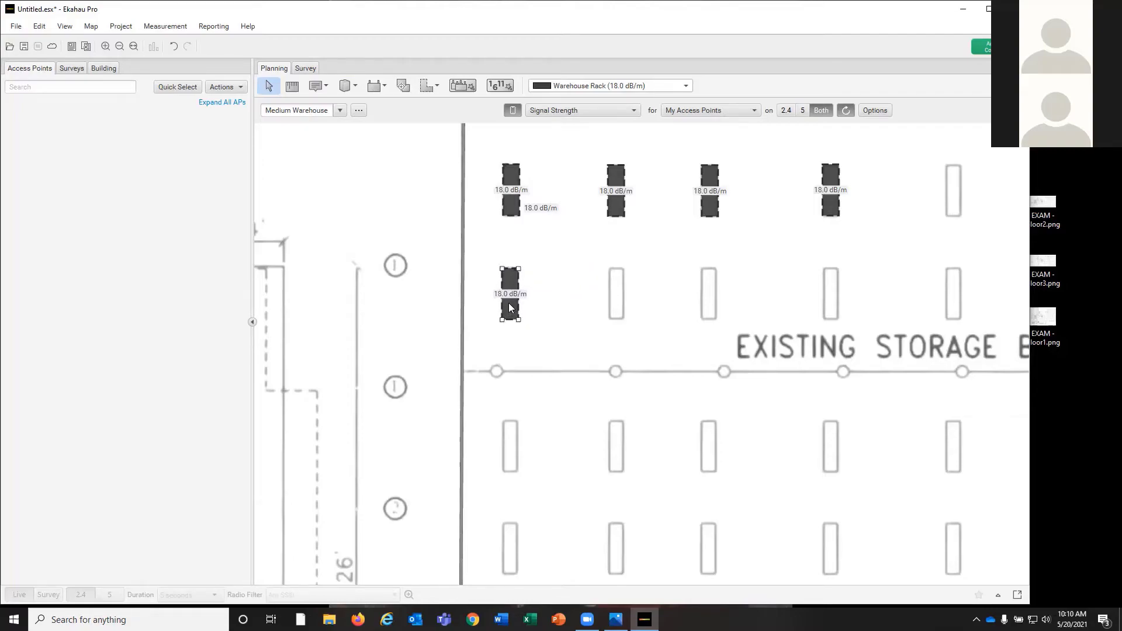
right_click(573, 312)
click(607, 350)
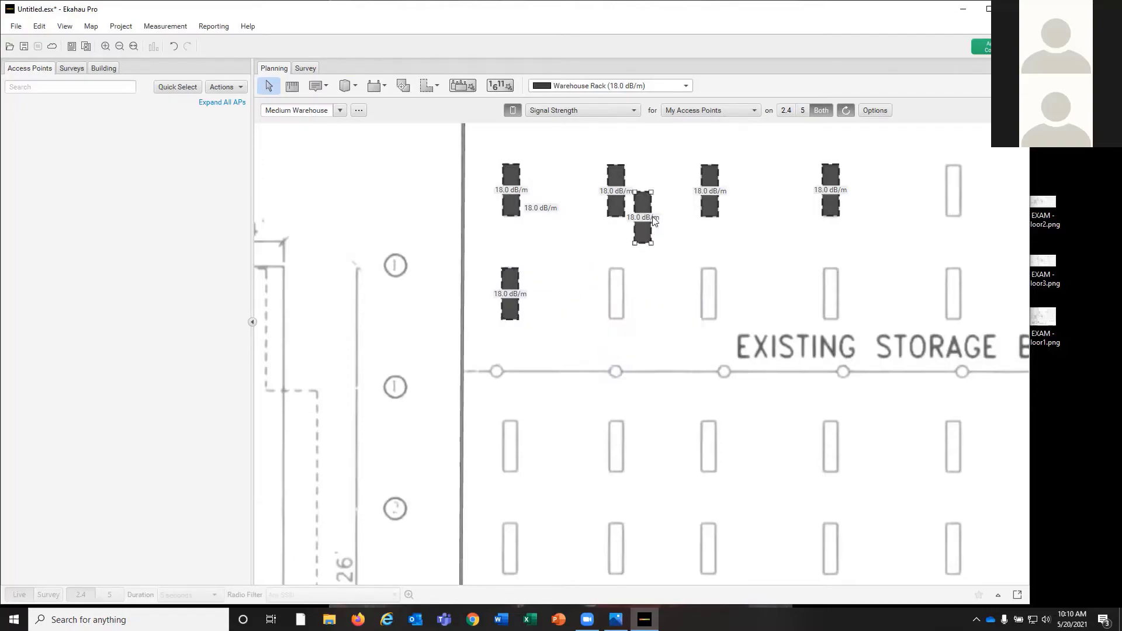
drag(643, 236, 619, 310)
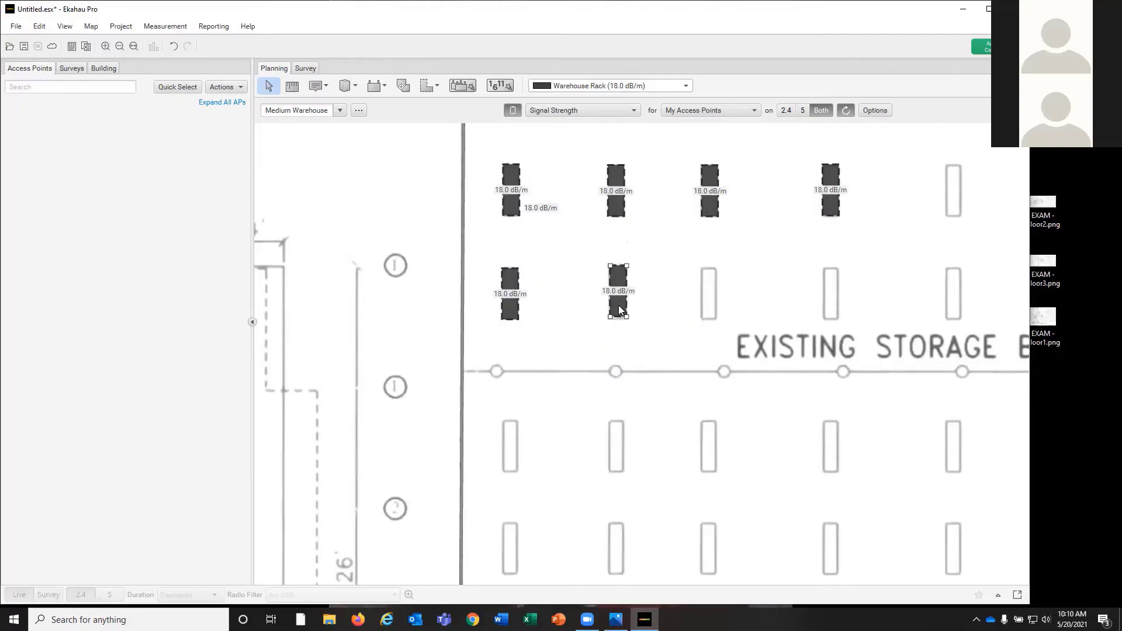
right_click(677, 321)
click(709, 362)
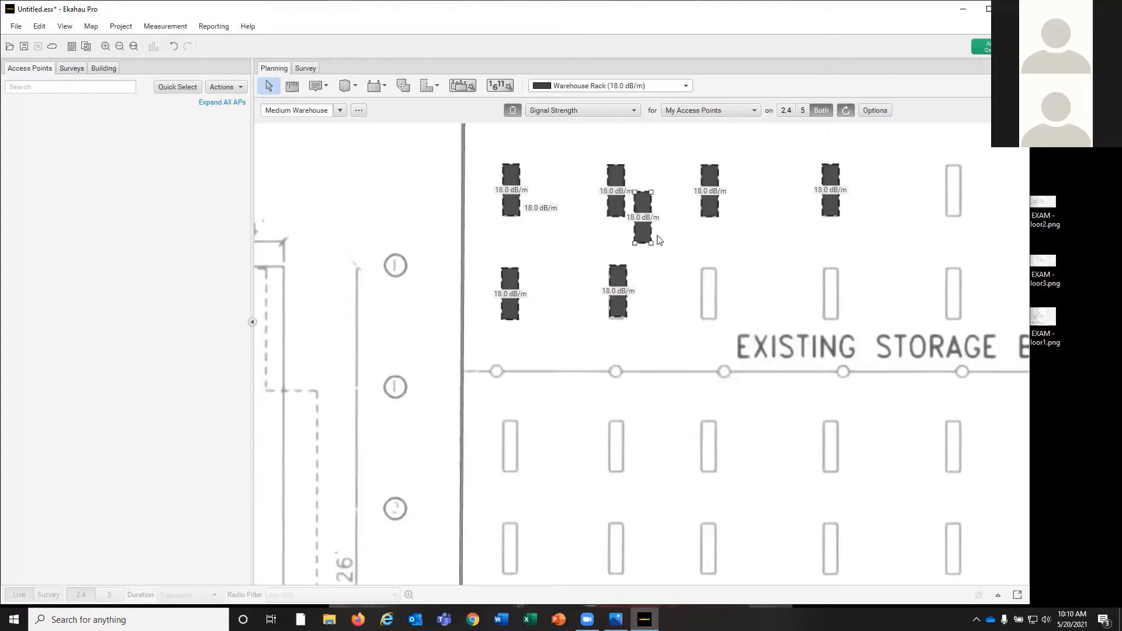
drag(659, 239, 716, 314)
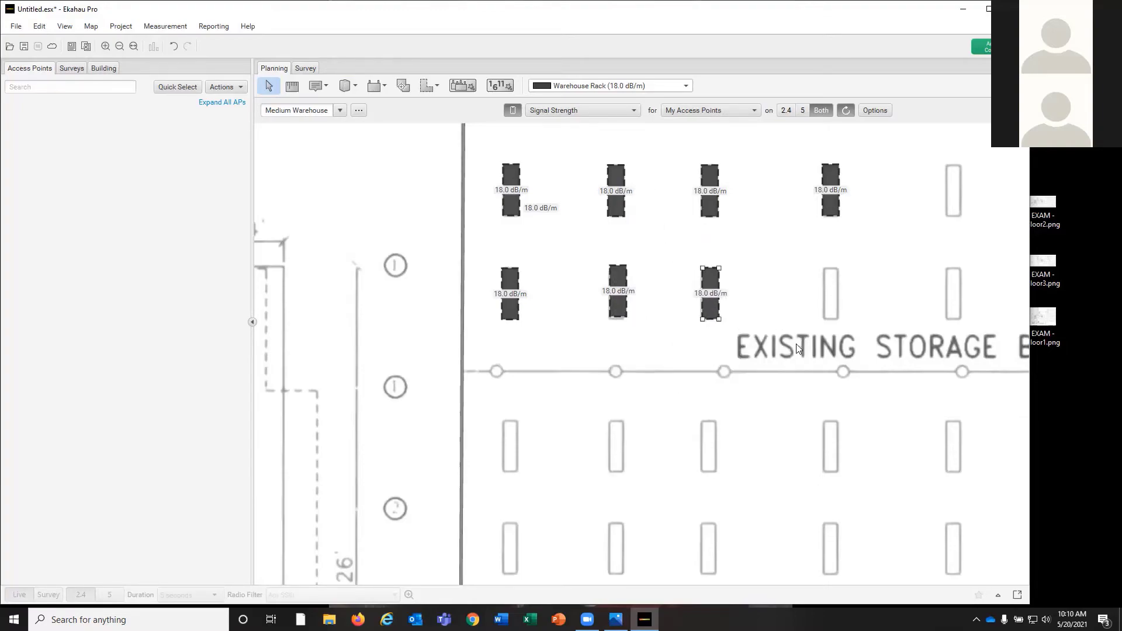
Step: Copy the three second-row rack areas and paste them onto the next second-row racks
scroll(704, 510, right, 4)
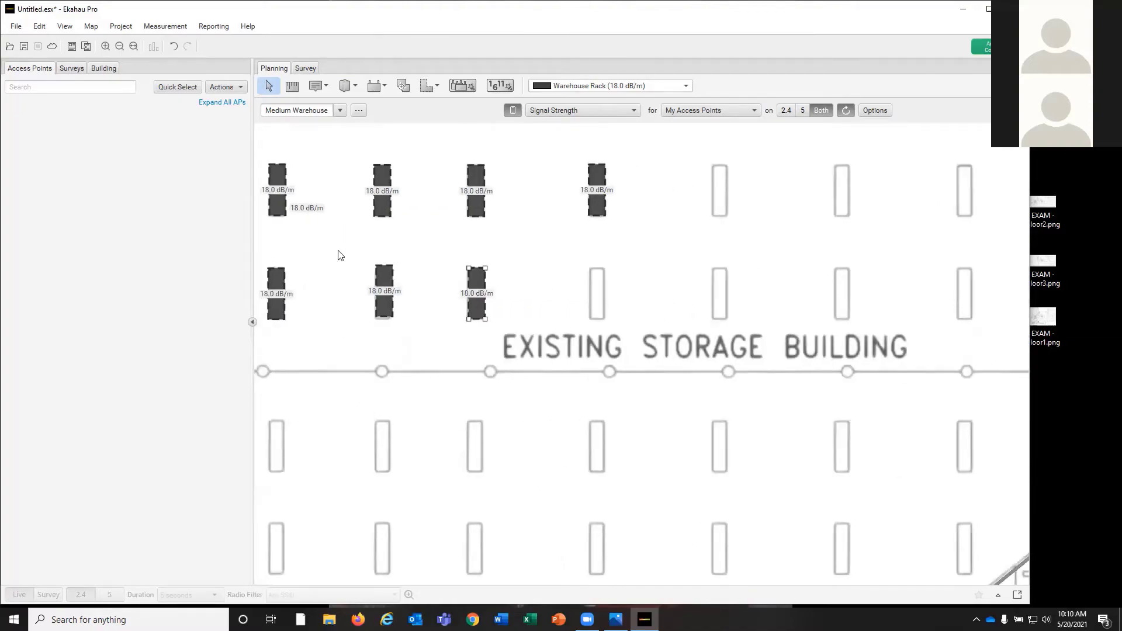
scroll(340, 255, left, 1)
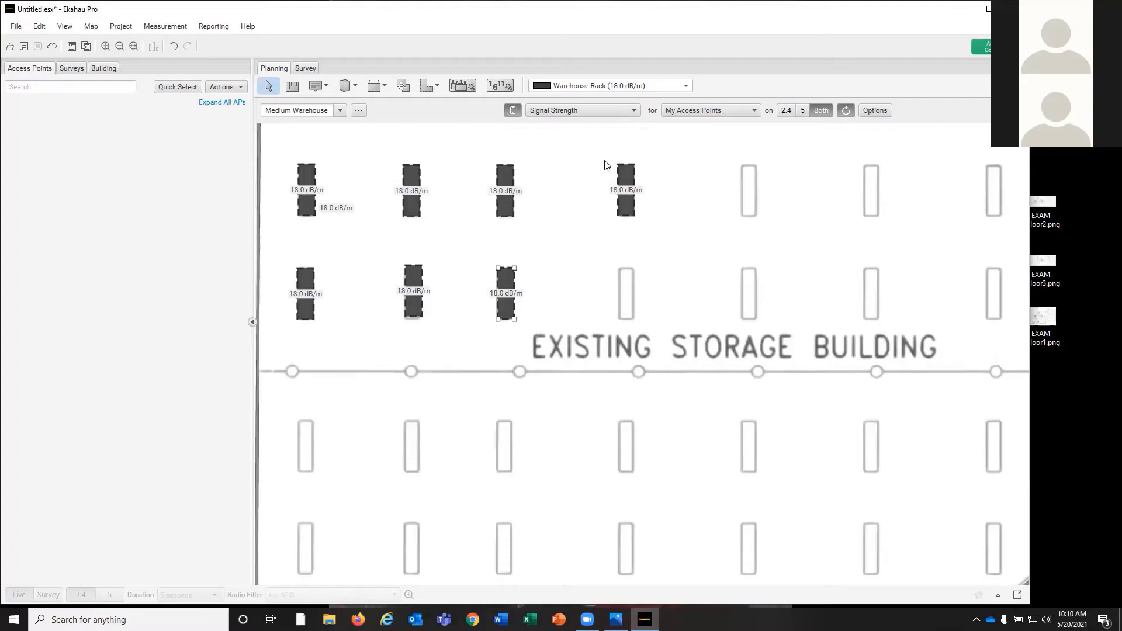
drag(283, 259, 526, 330)
right_click(513, 316)
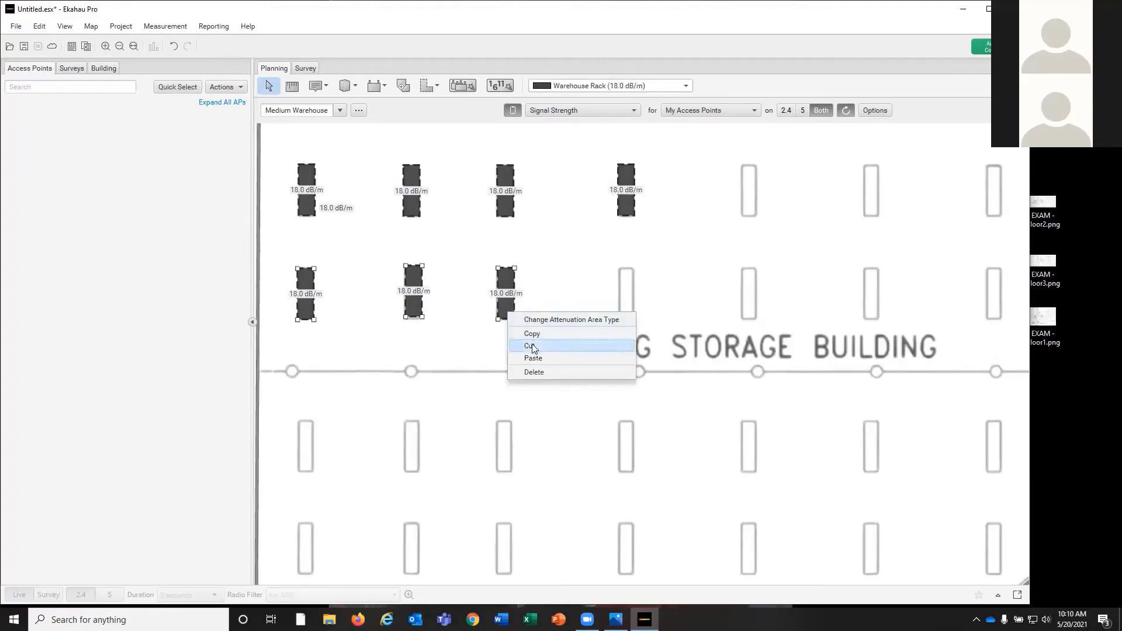
click(532, 337)
right_click(610, 295)
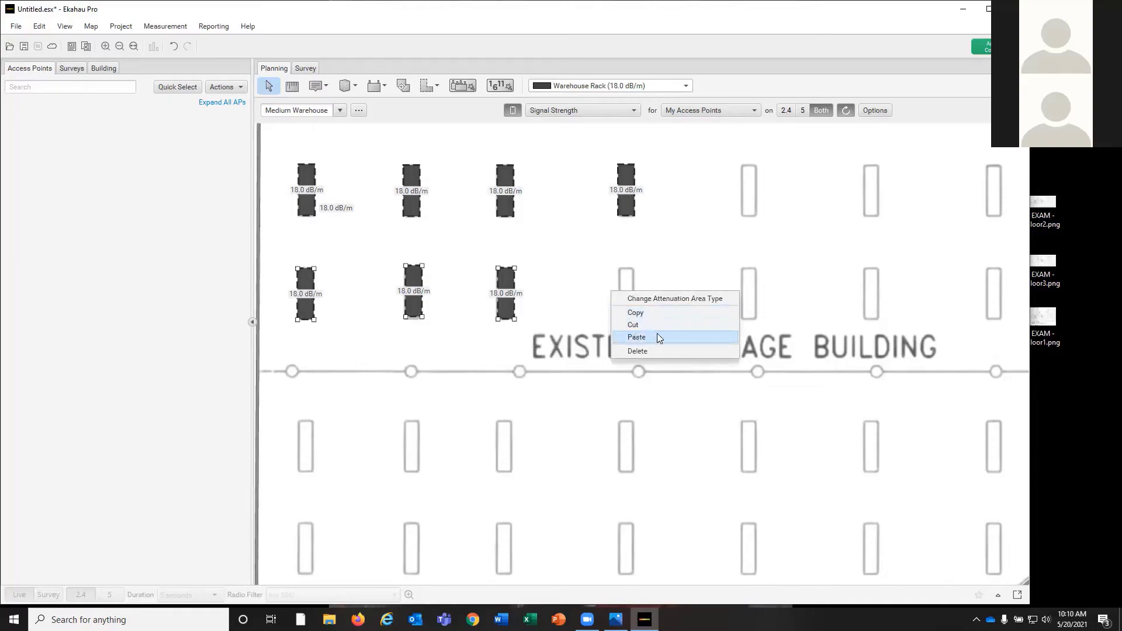
scroll(657, 338, right, 5)
click(647, 338)
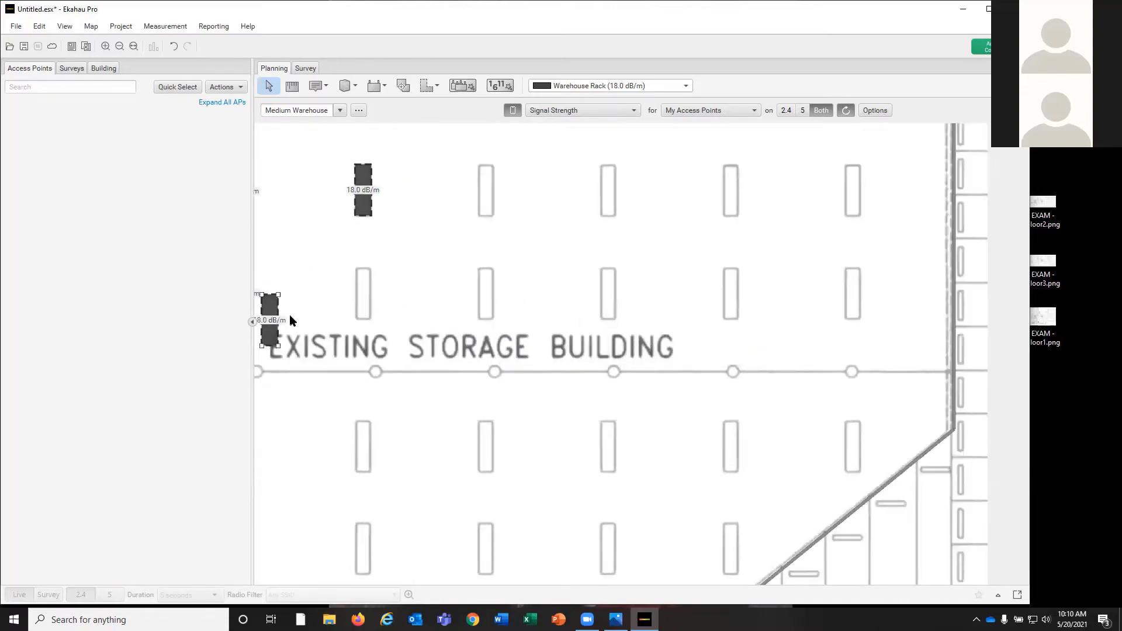
drag(574, 289, 565, 278)
Step: Align the two right-hand pasted rack areas with their rack outlines
click(418, 251)
drag(444, 257, 564, 327)
drag(556, 272, 613, 330)
drag(581, 281, 599, 267)
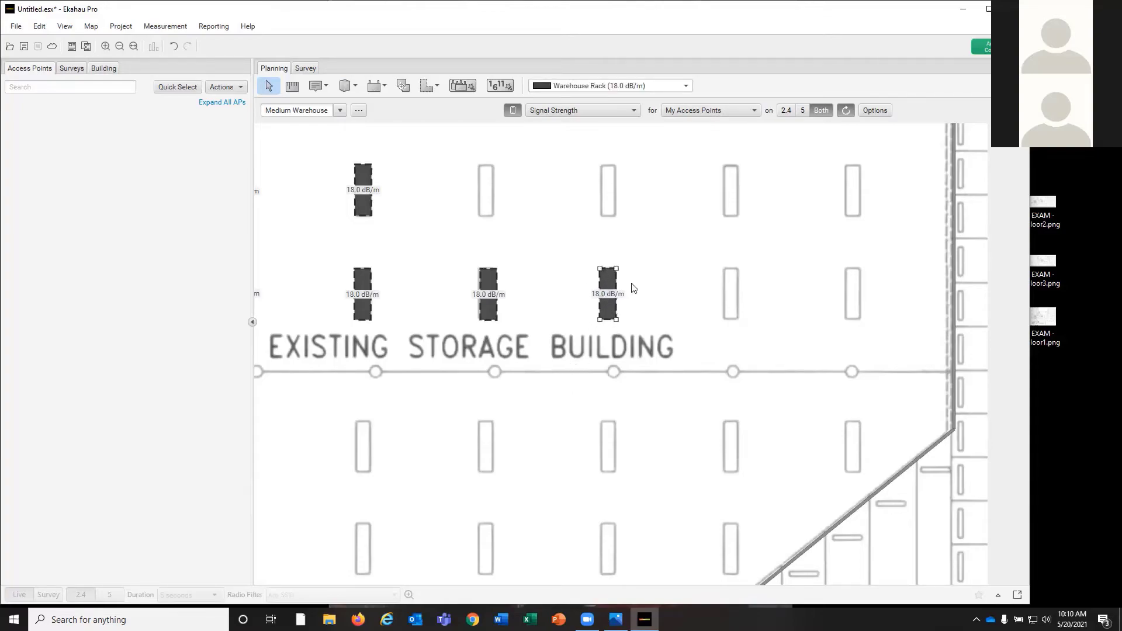
Step: Paste the three rack areas again onto the remaining top-row racks
scroll(715, 339, left, 1)
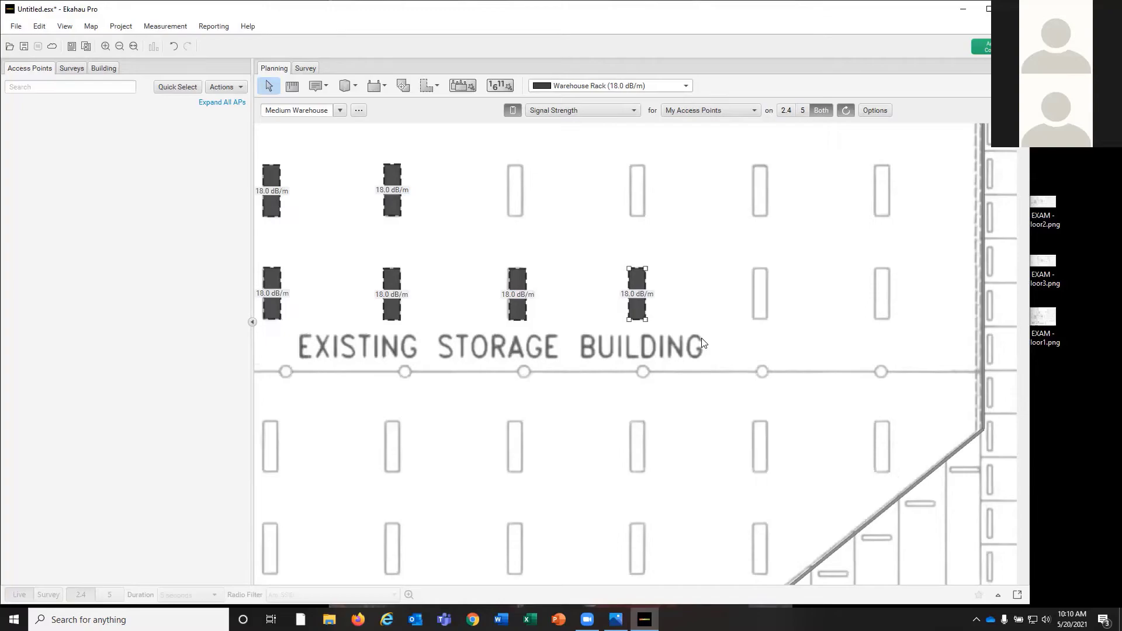
right_click(683, 363)
click(704, 407)
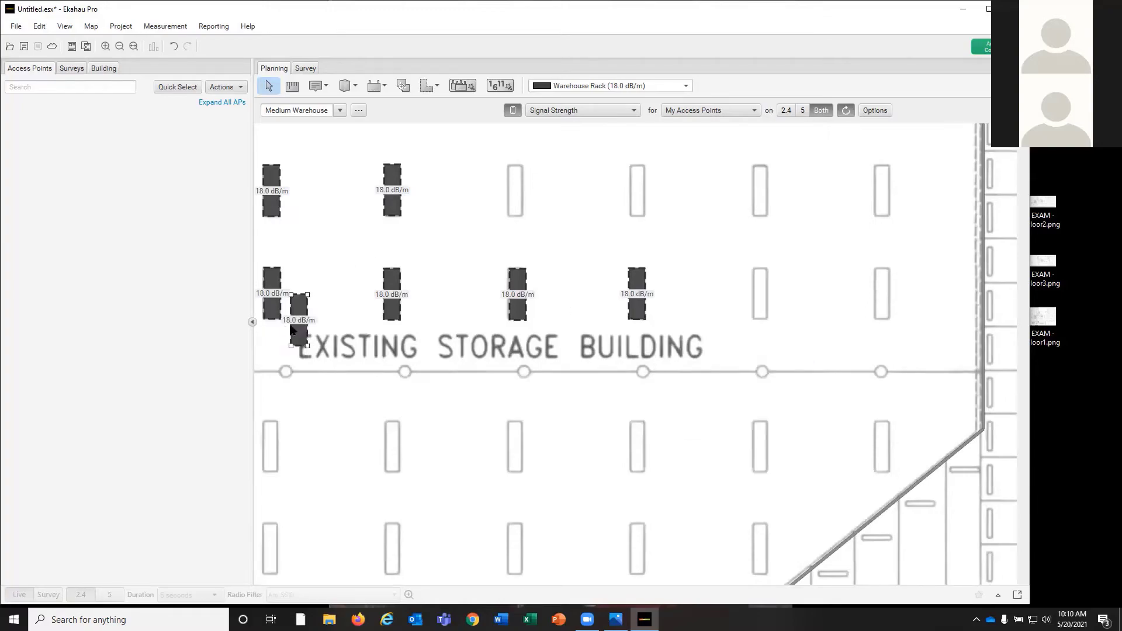
drag(292, 330, 706, 197)
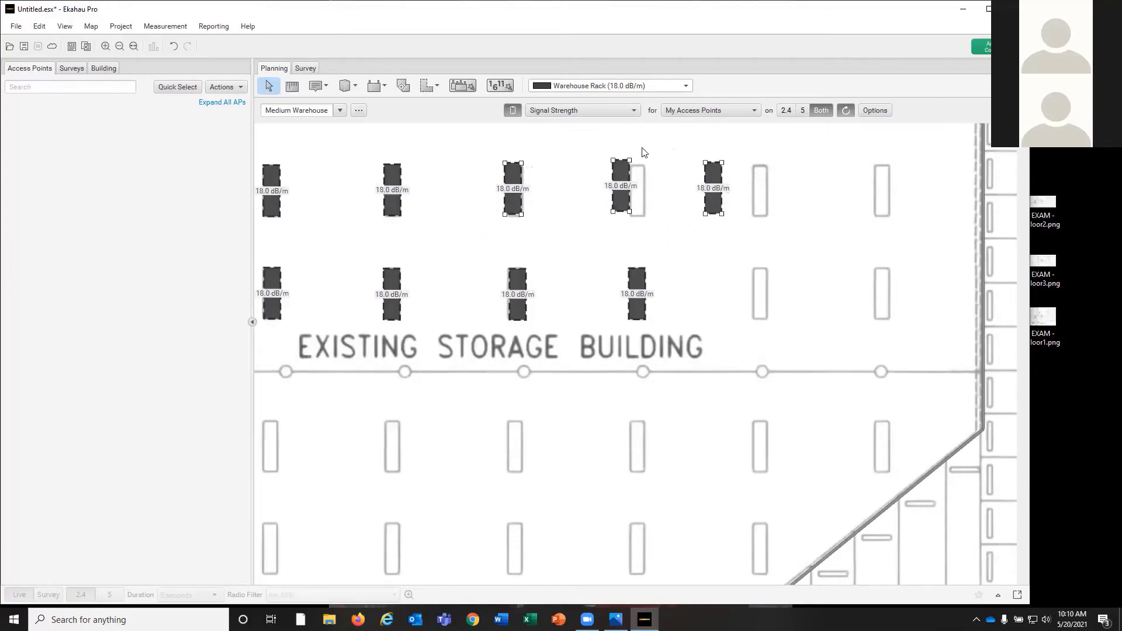
drag(539, 191, 542, 195)
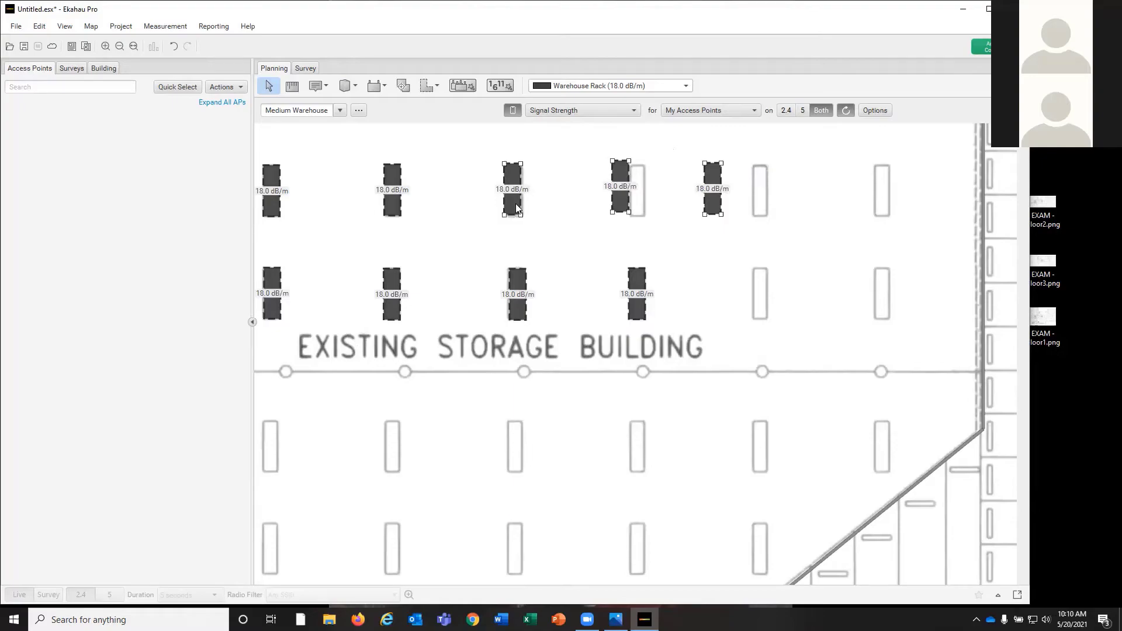
click(607, 153)
Step: Shift the new top-row rack areas right so they sit on their rack outlines
drag(624, 210, 638, 209)
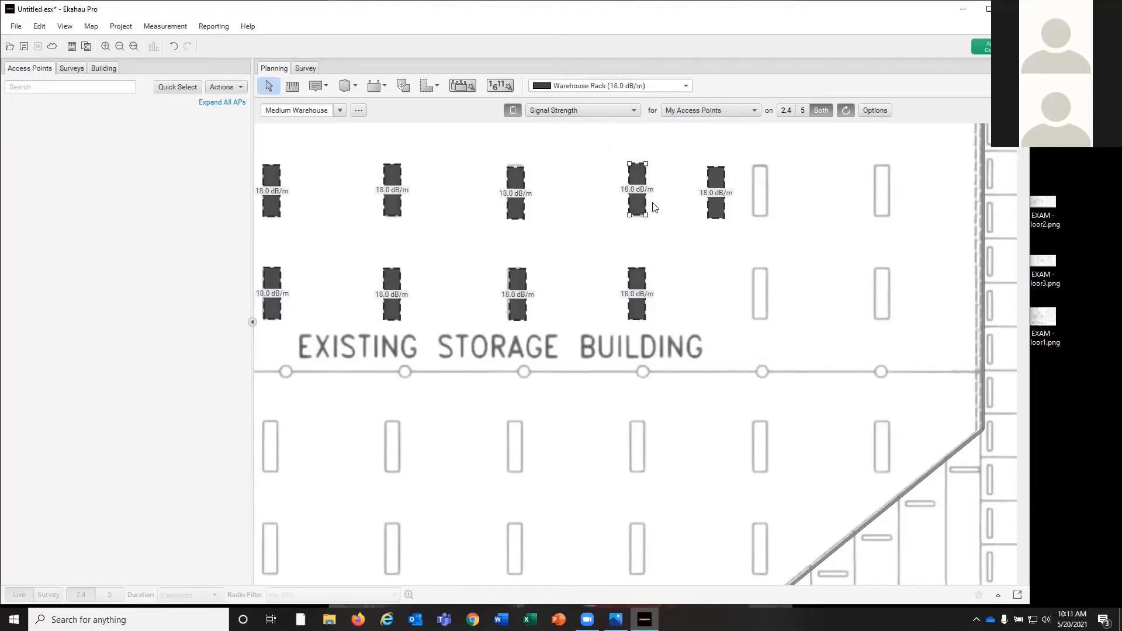
click(695, 152)
click(728, 213)
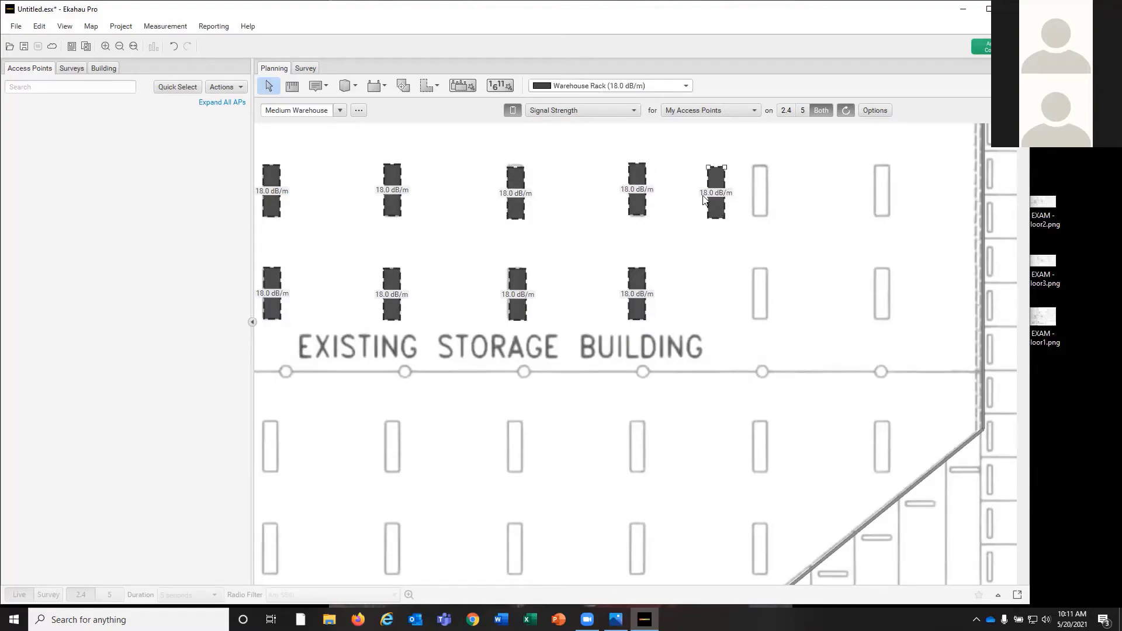
click(682, 153)
click(722, 216)
drag(722, 216, 766, 216)
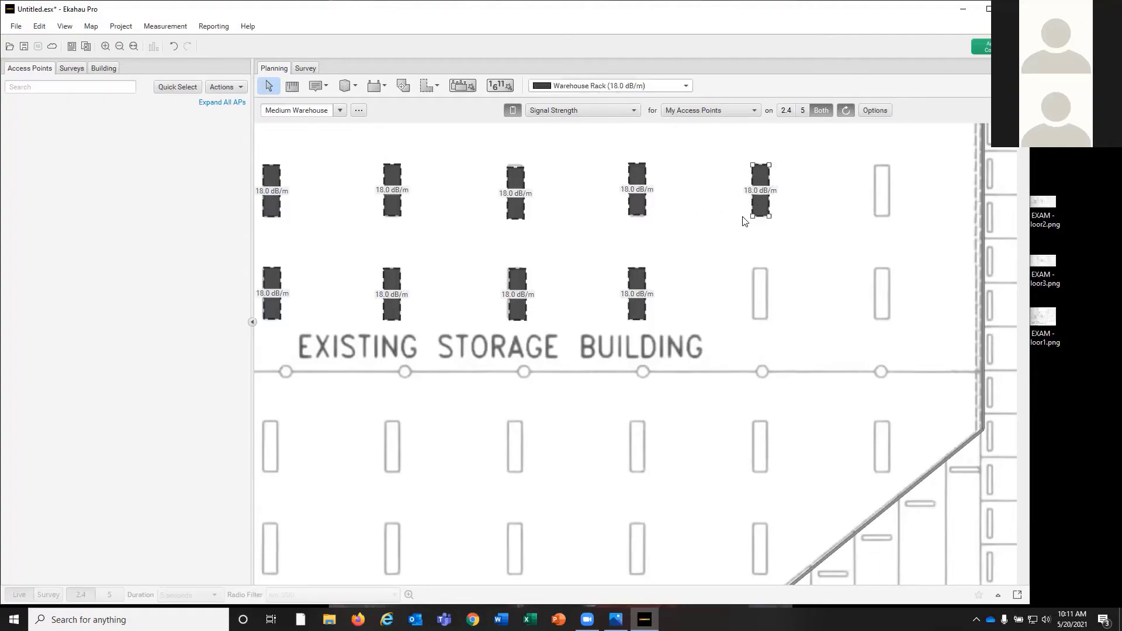
click(700, 252)
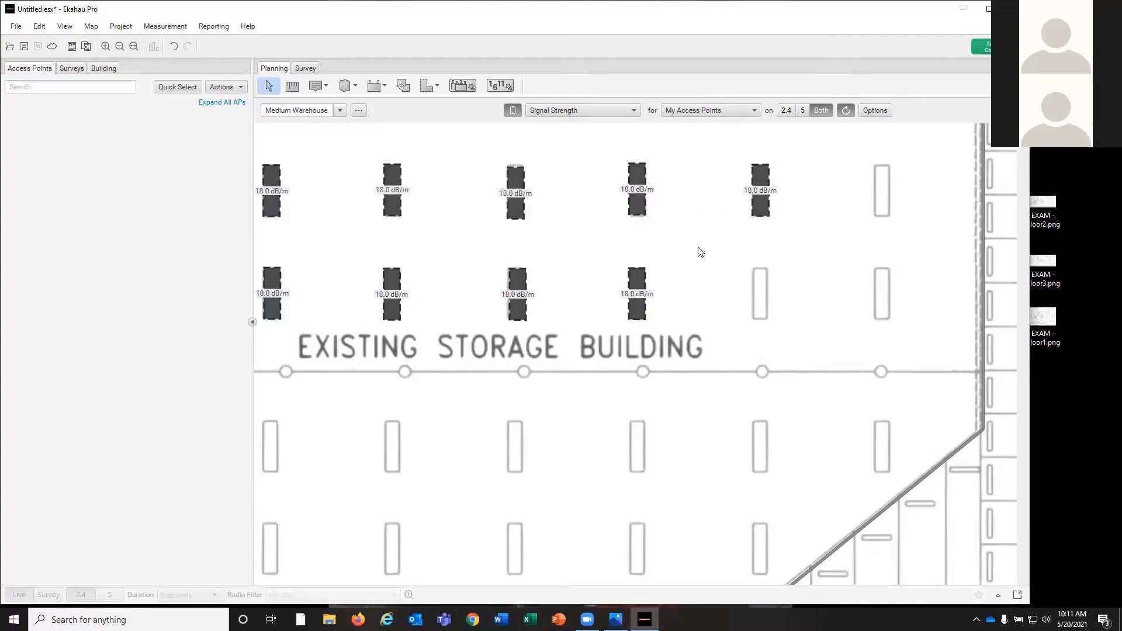
Step: Paste three rack areas below the label and align them with the third-row racks
right_click(686, 418)
click(698, 425)
drag(305, 338, 362, 402)
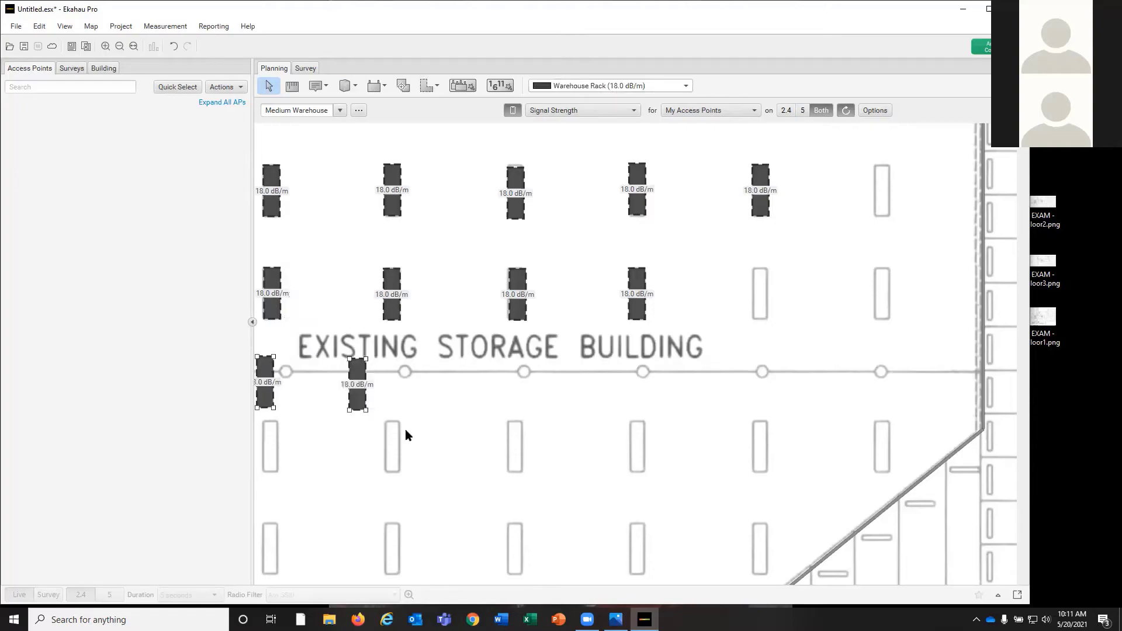
drag(408, 436, 446, 462)
click(381, 419)
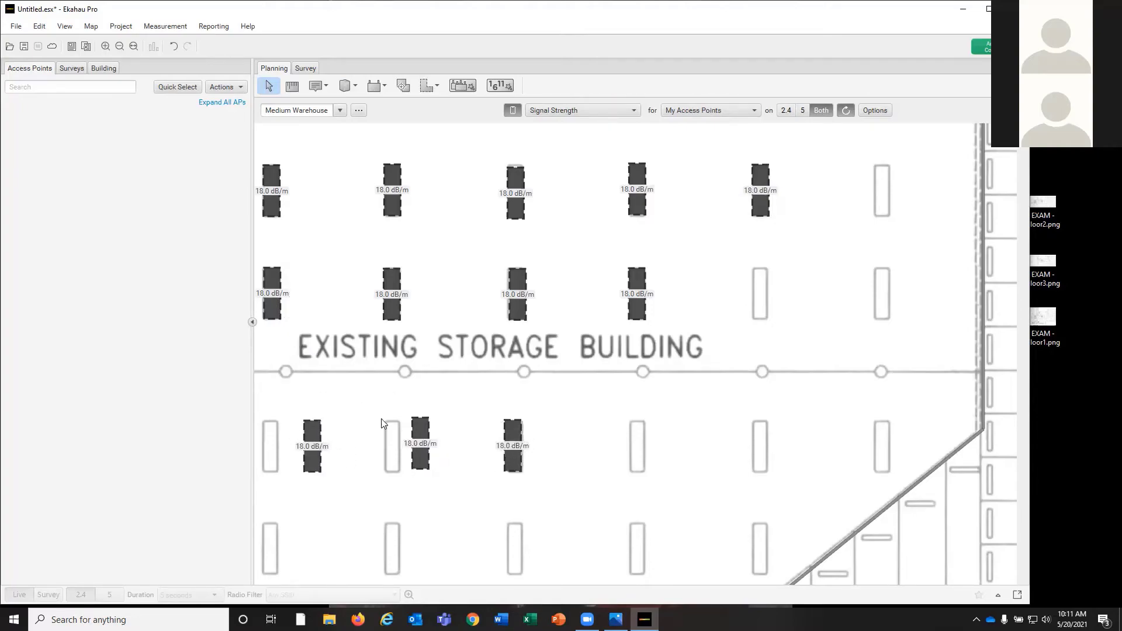
click(421, 461)
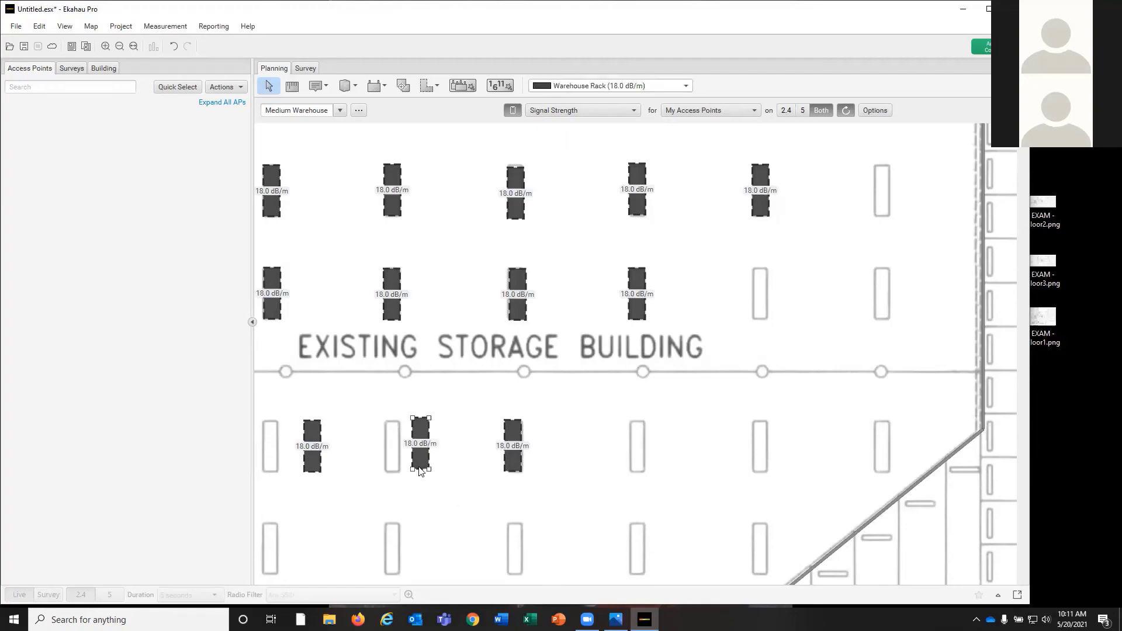
drag(420, 471, 403, 474)
click(436, 477)
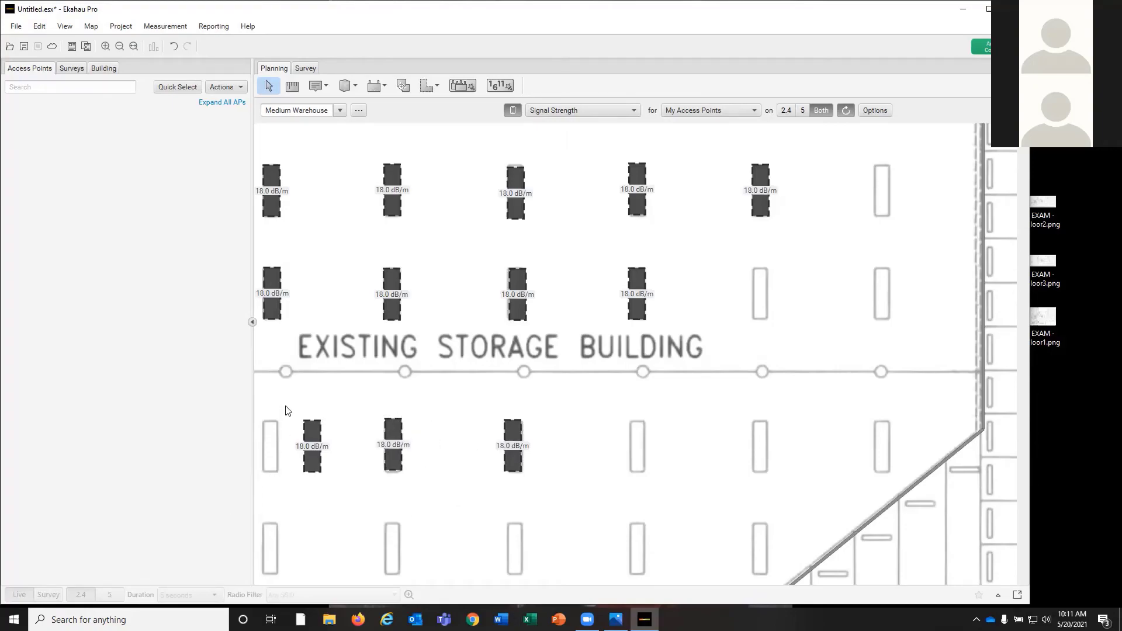
click(306, 471)
drag(305, 471, 267, 473)
scroll(328, 471, left, 5)
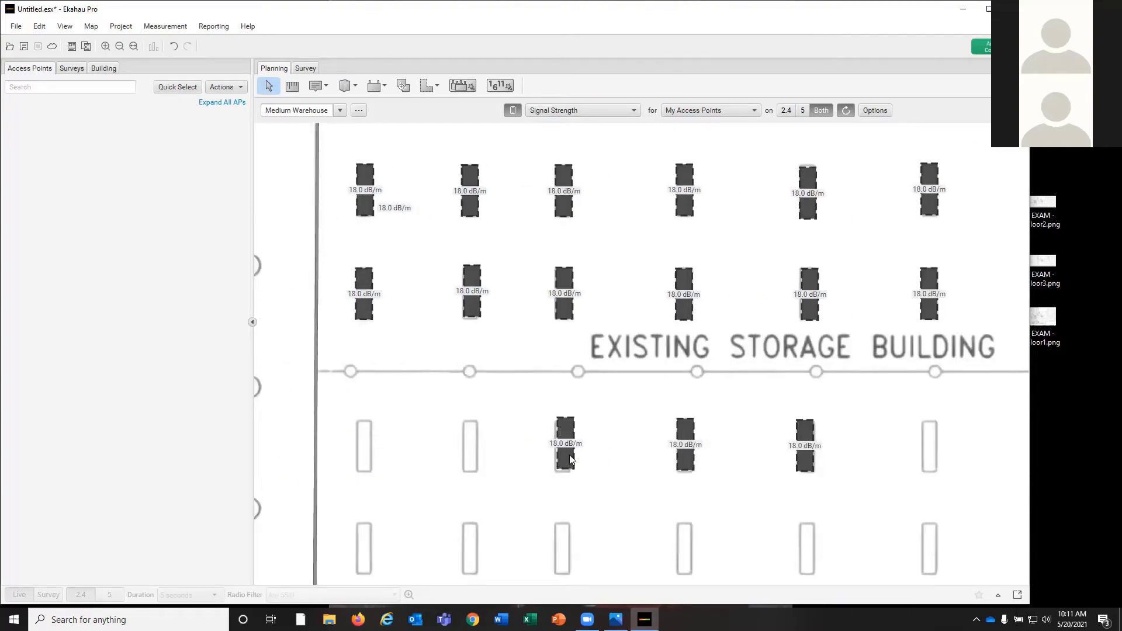
drag(571, 461, 566, 464)
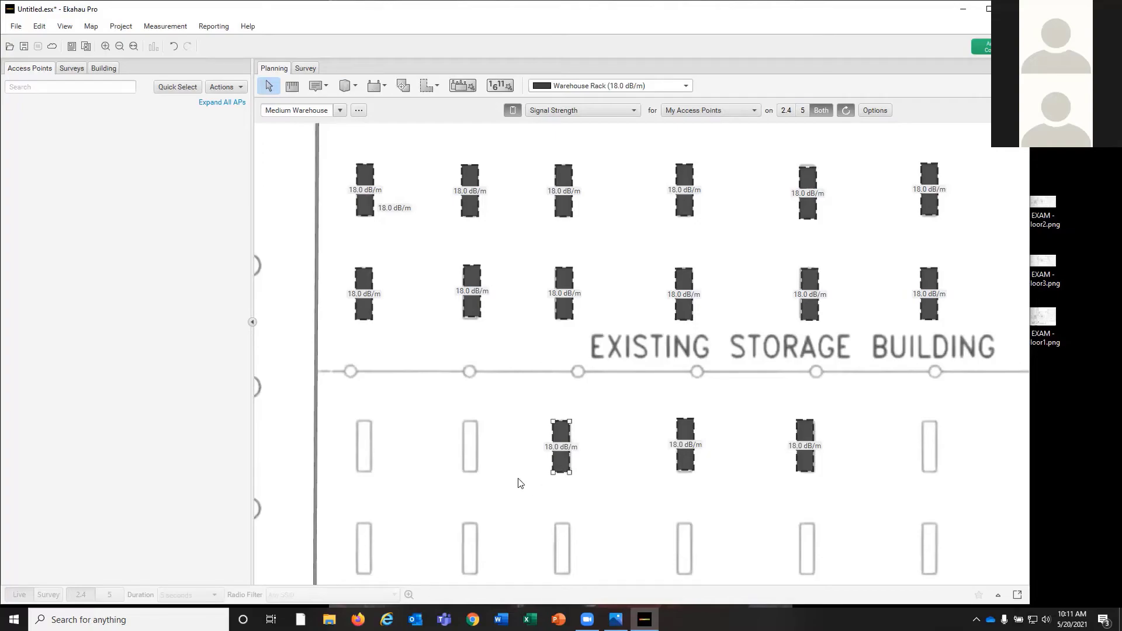
Step: Paste another set to fill the third row and one bottom-row rack, then select all areas
right_click(492, 465)
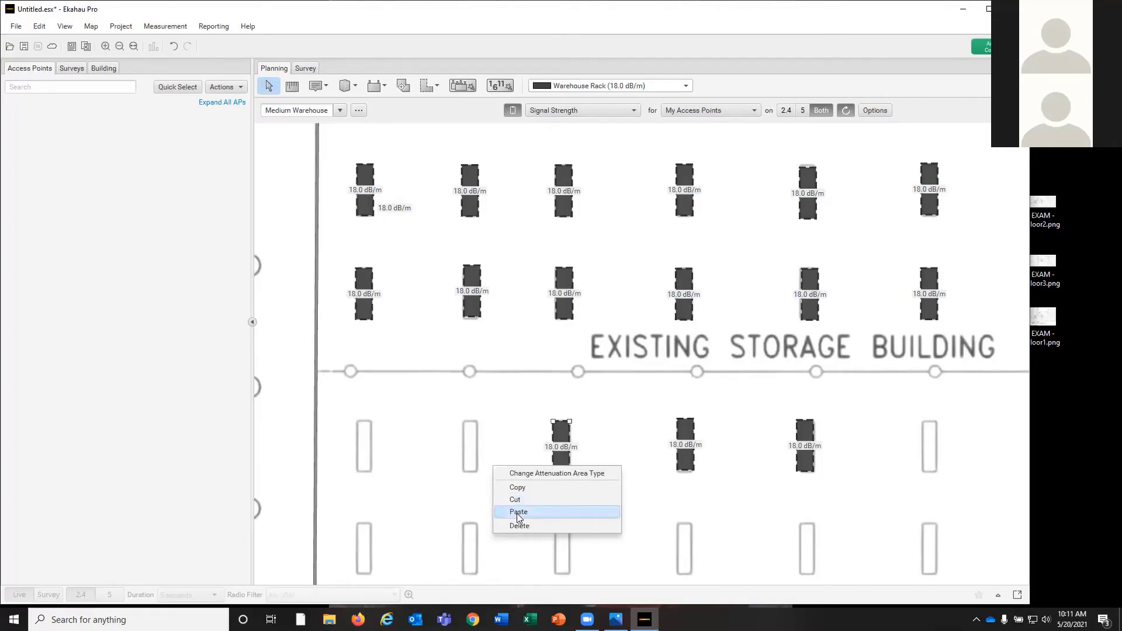
click(517, 512)
drag(376, 329, 366, 563)
drag(536, 504, 366, 447)
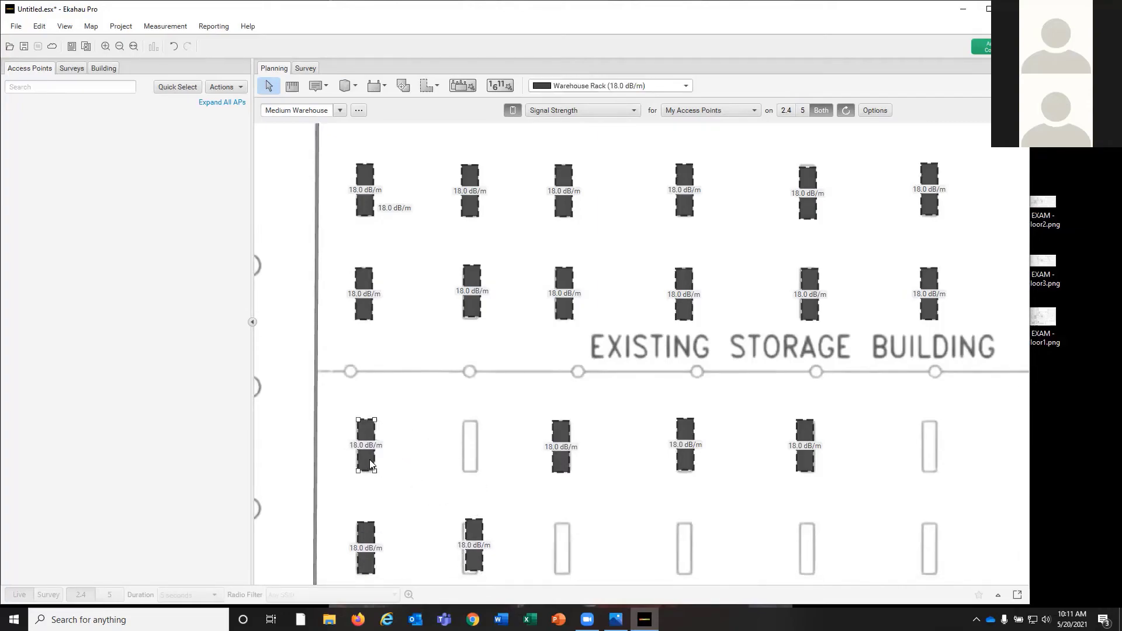
drag(432, 513, 506, 577)
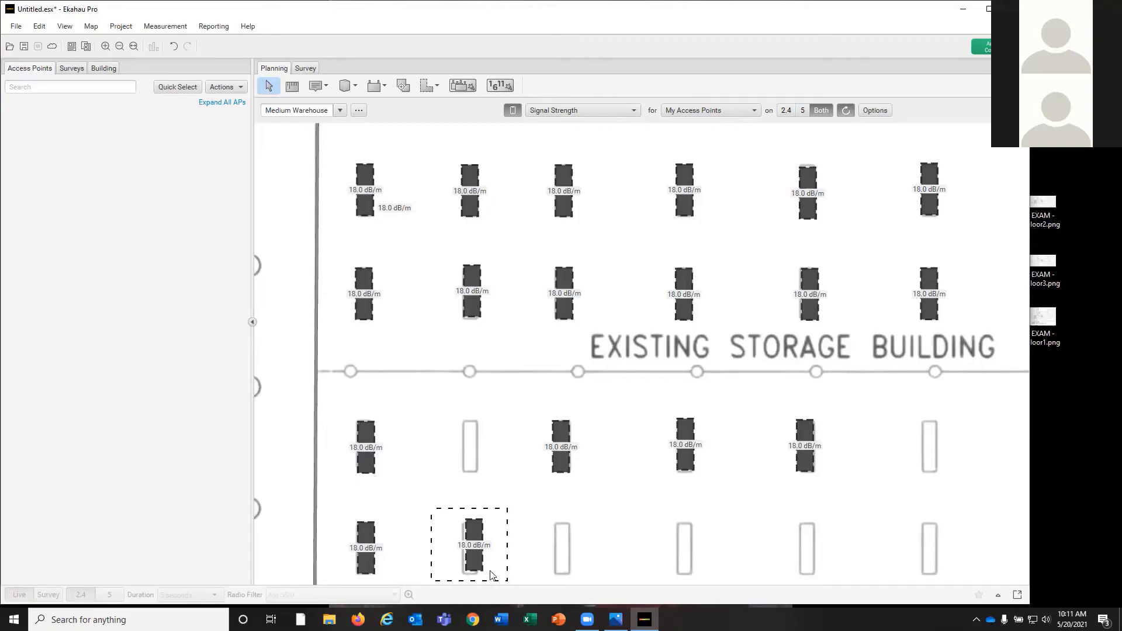
drag(471, 535, 463, 424)
click(432, 493)
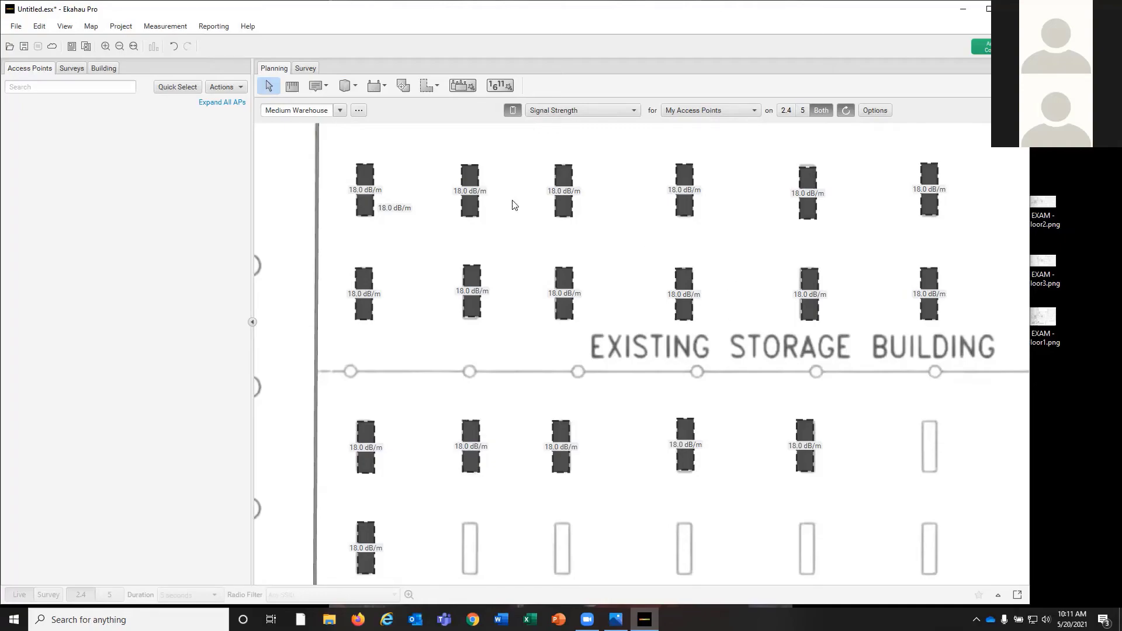
drag(325, 146, 958, 587)
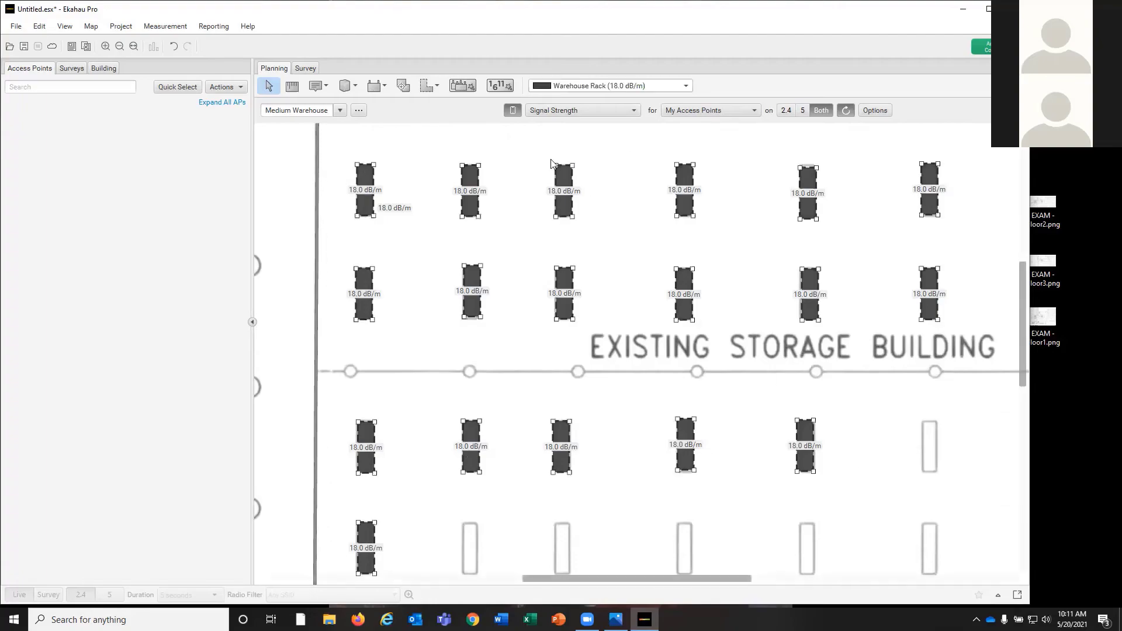
Step: Keep Warehouse Rack (18.0 dB/m) as the area material and return to the attenuation area tool
click(683, 89)
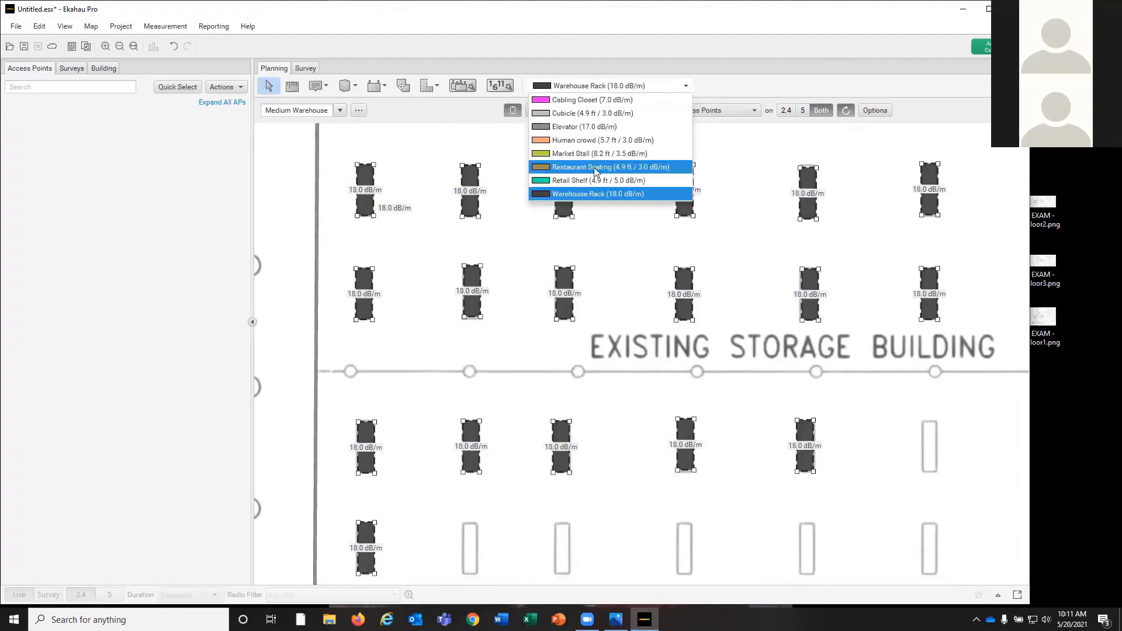
click(592, 195)
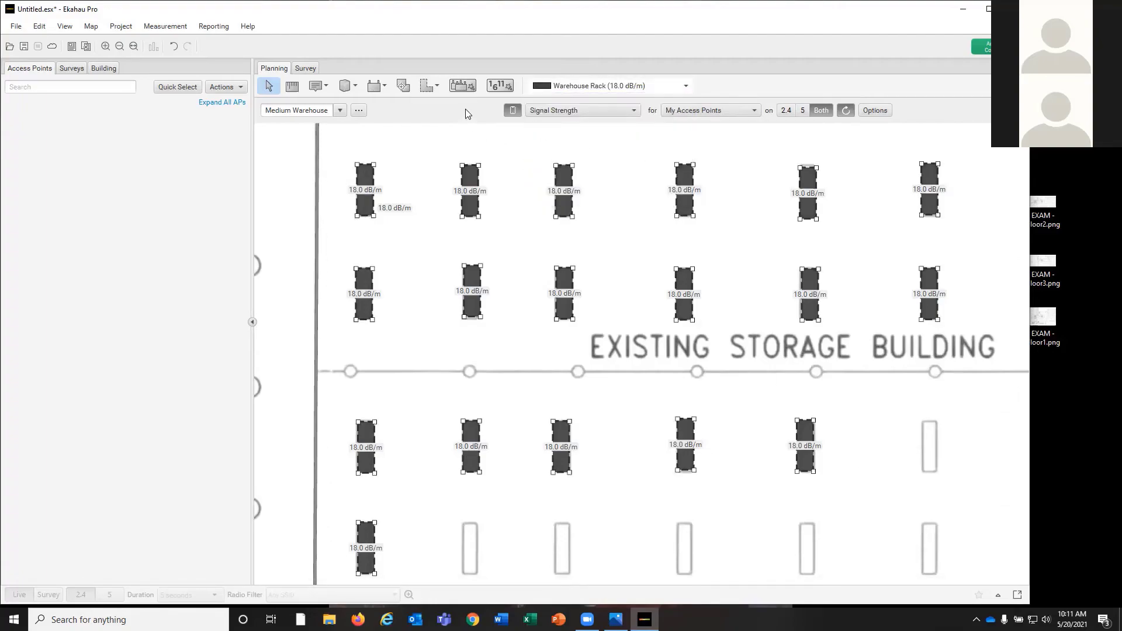
click(345, 87)
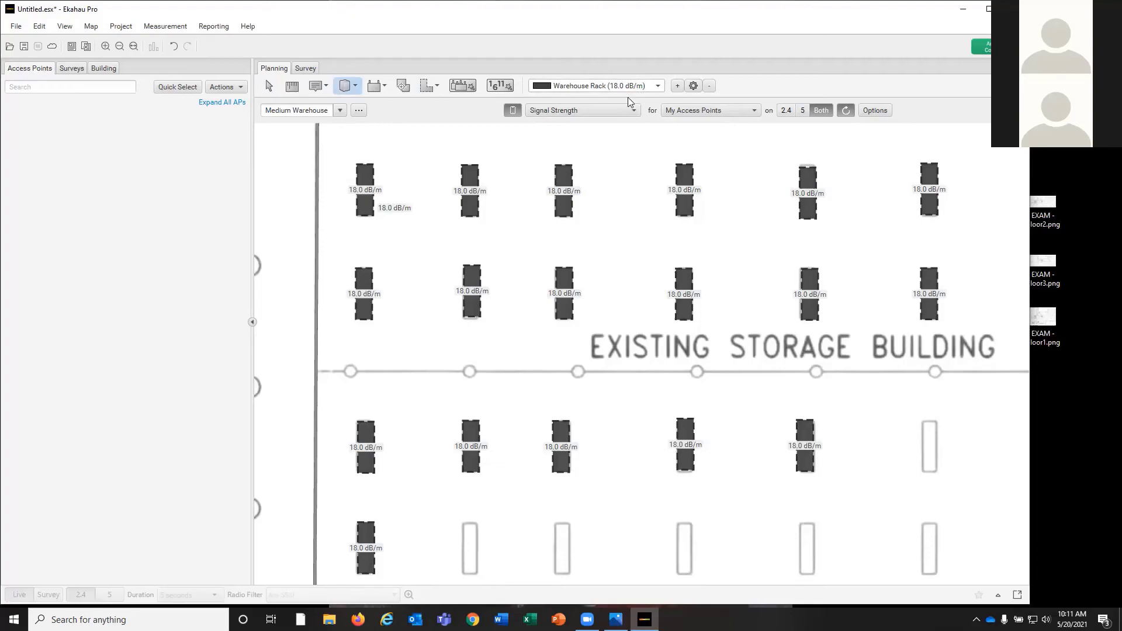
Step: Change the Warehouse Rack attenuation to 14 dB/m and enter 20 in its height field
click(694, 87)
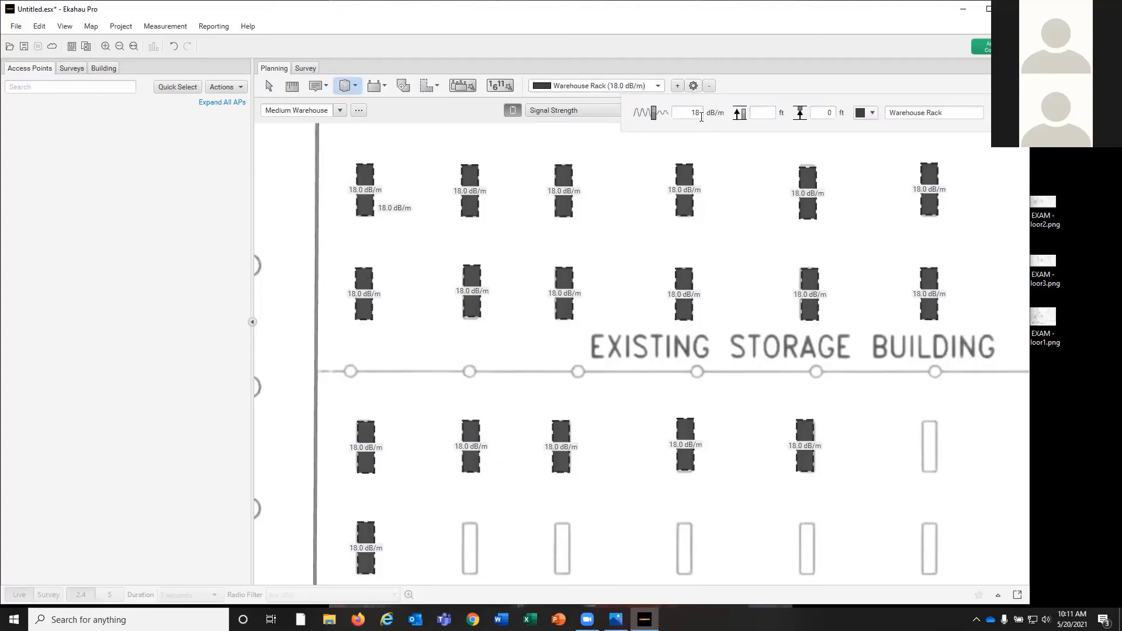
double_click(692, 112)
text(14)
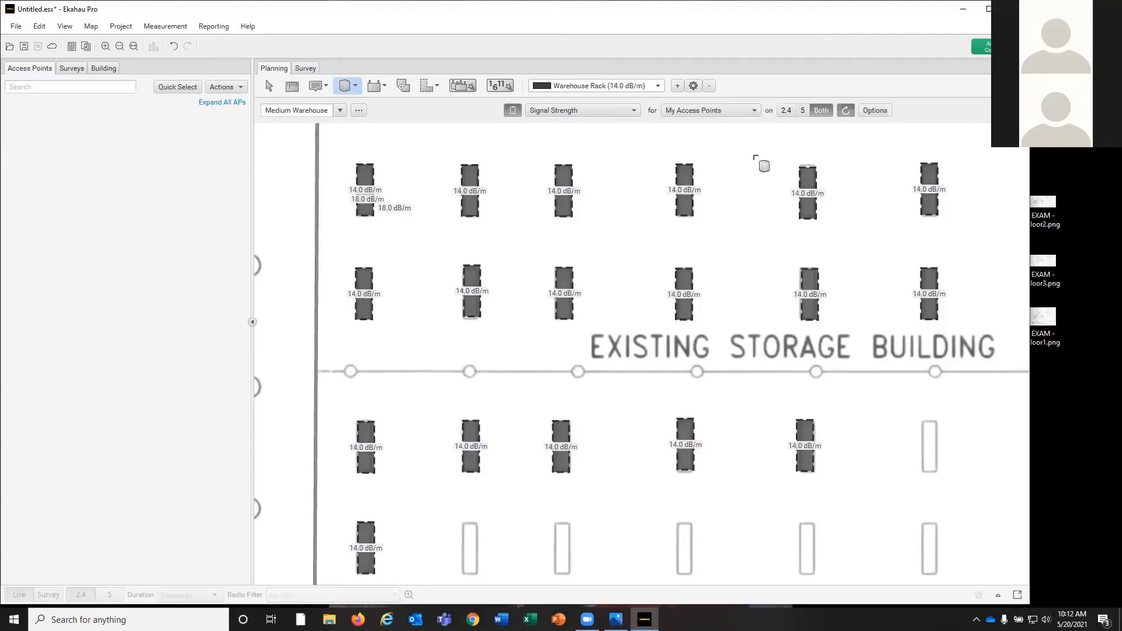
key(Return)
click(694, 86)
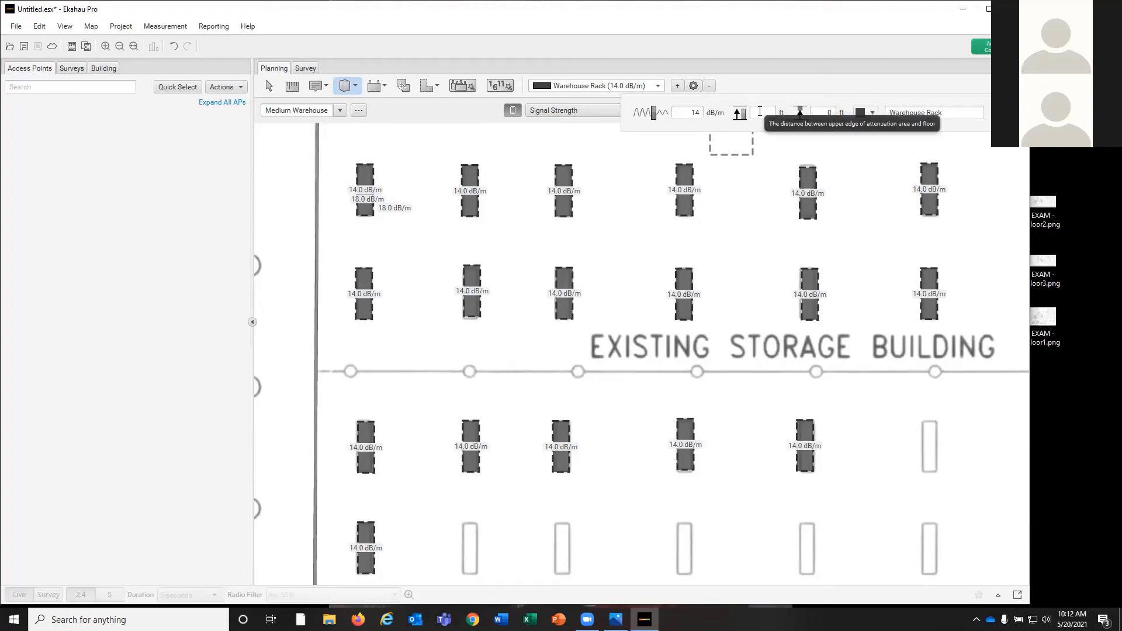
click(759, 112)
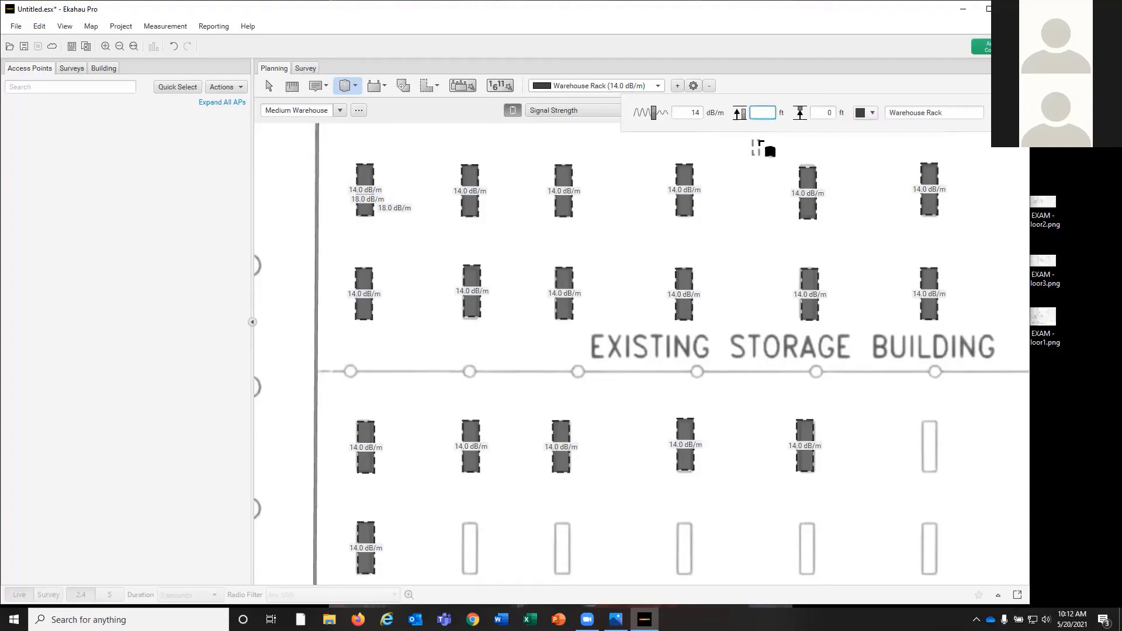
text(20)
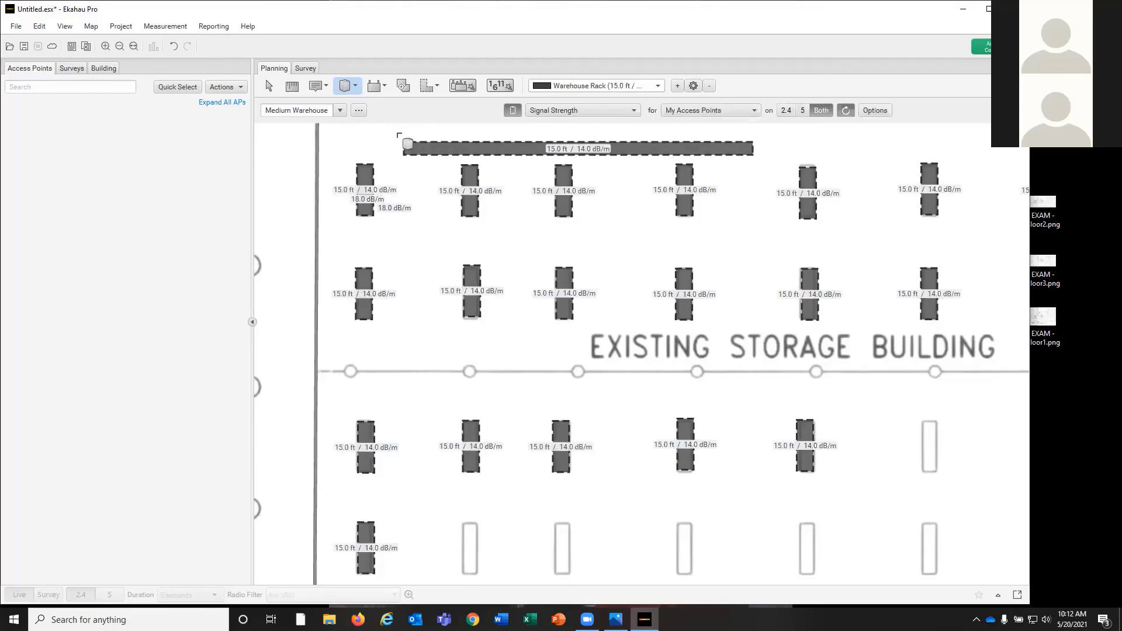
Step: Undo the stray long rack area and verify Warehouse Rack reads 15 ft, 14 dB/m
key(ctrl+z)
click(269, 85)
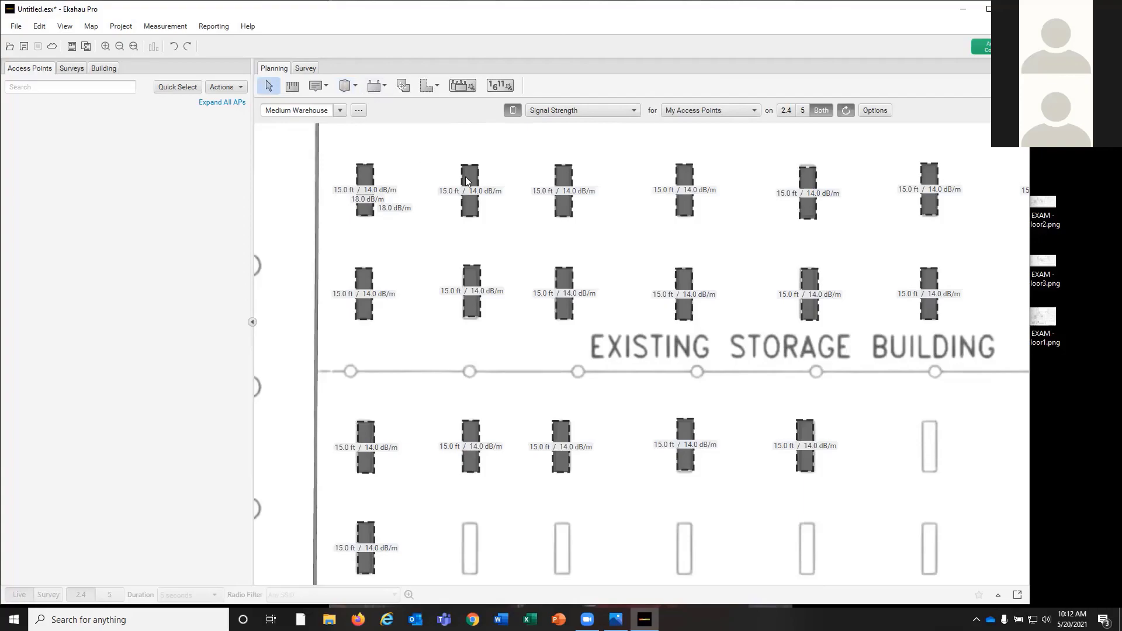
click(563, 206)
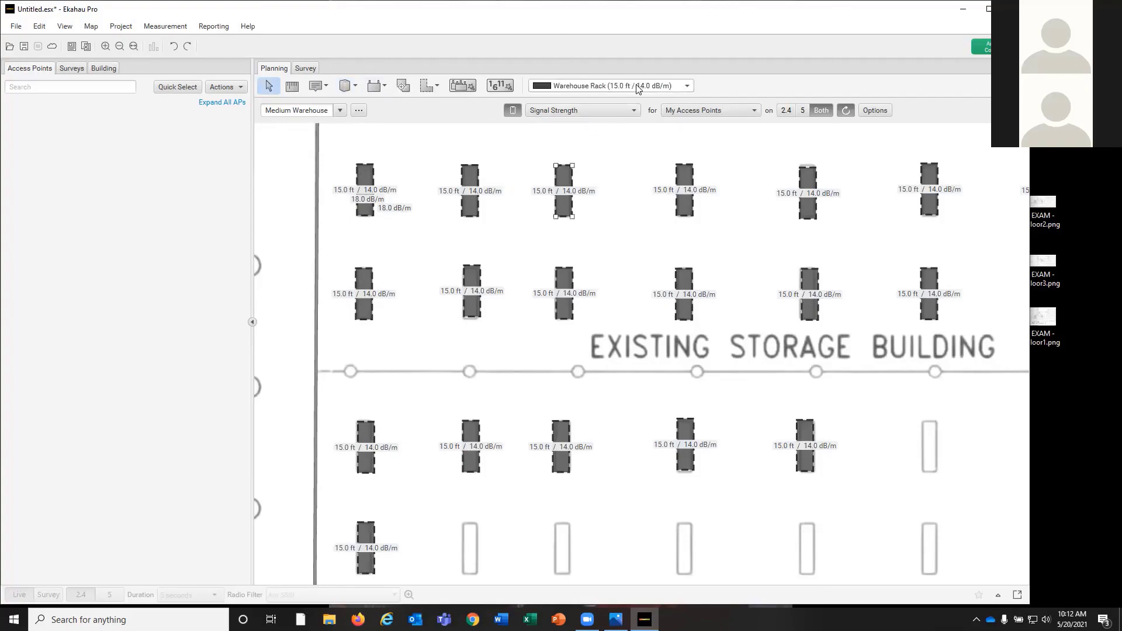
click(344, 86)
click(694, 85)
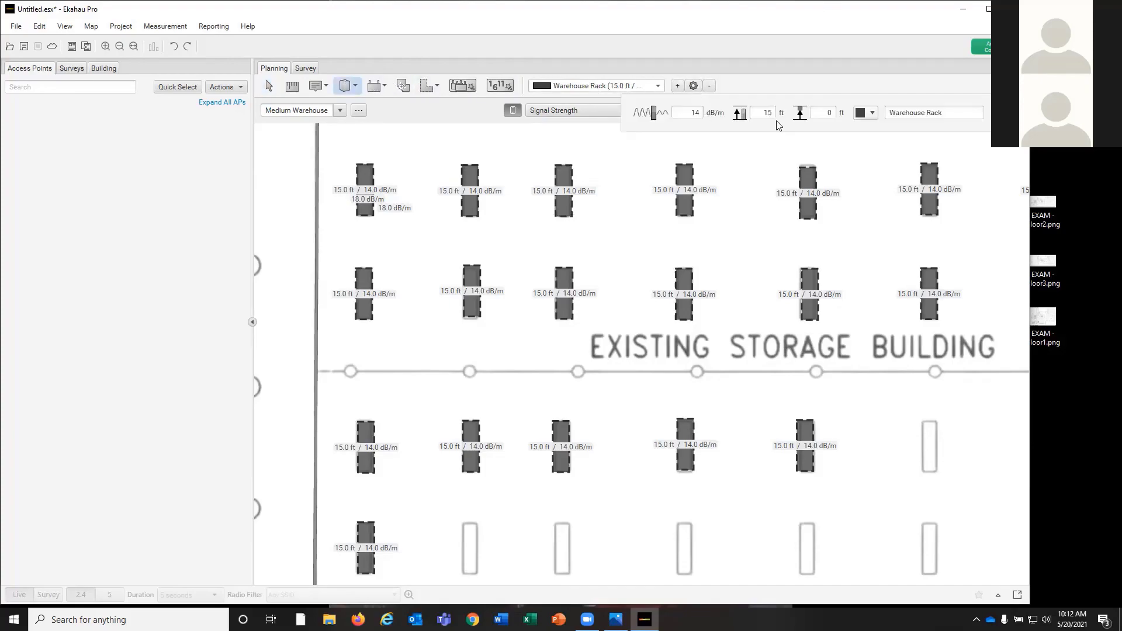